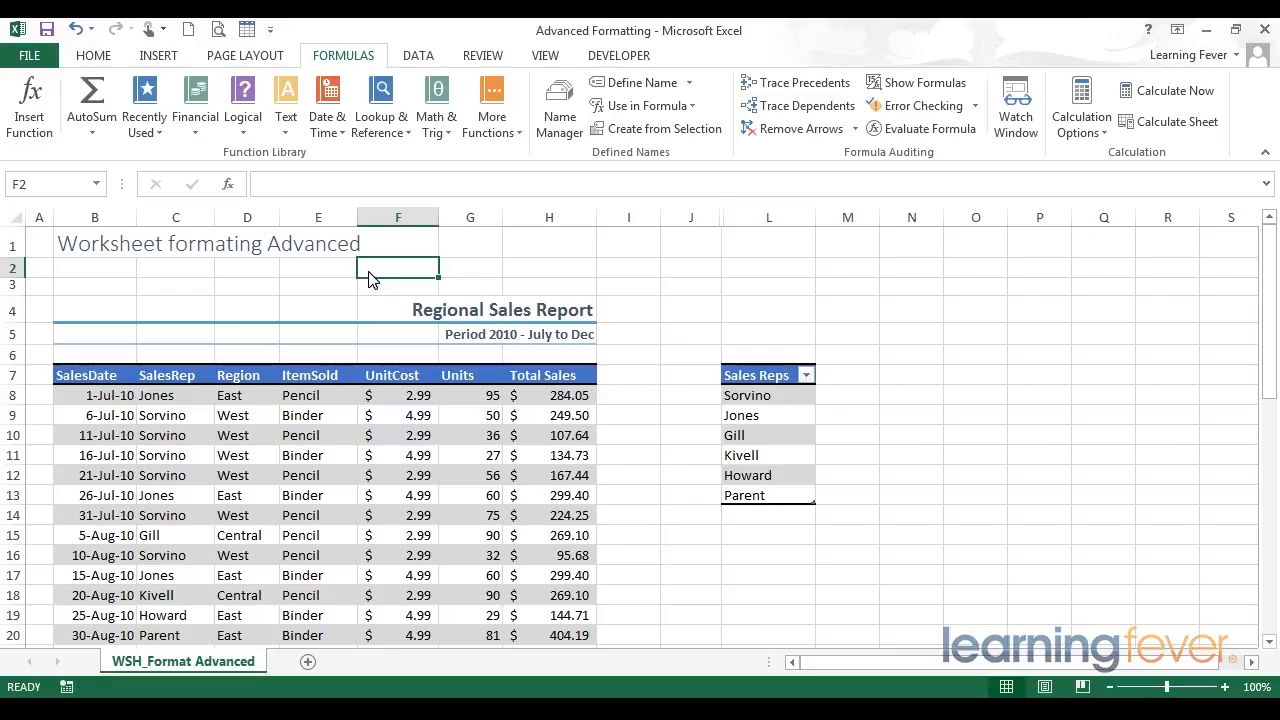
Look over the regional sales table's columns and its rows down to the empty last row.
{"action": "left_click", "coordinate": [77, 400]}
{"action": "left_click", "coordinate": [179, 399]}
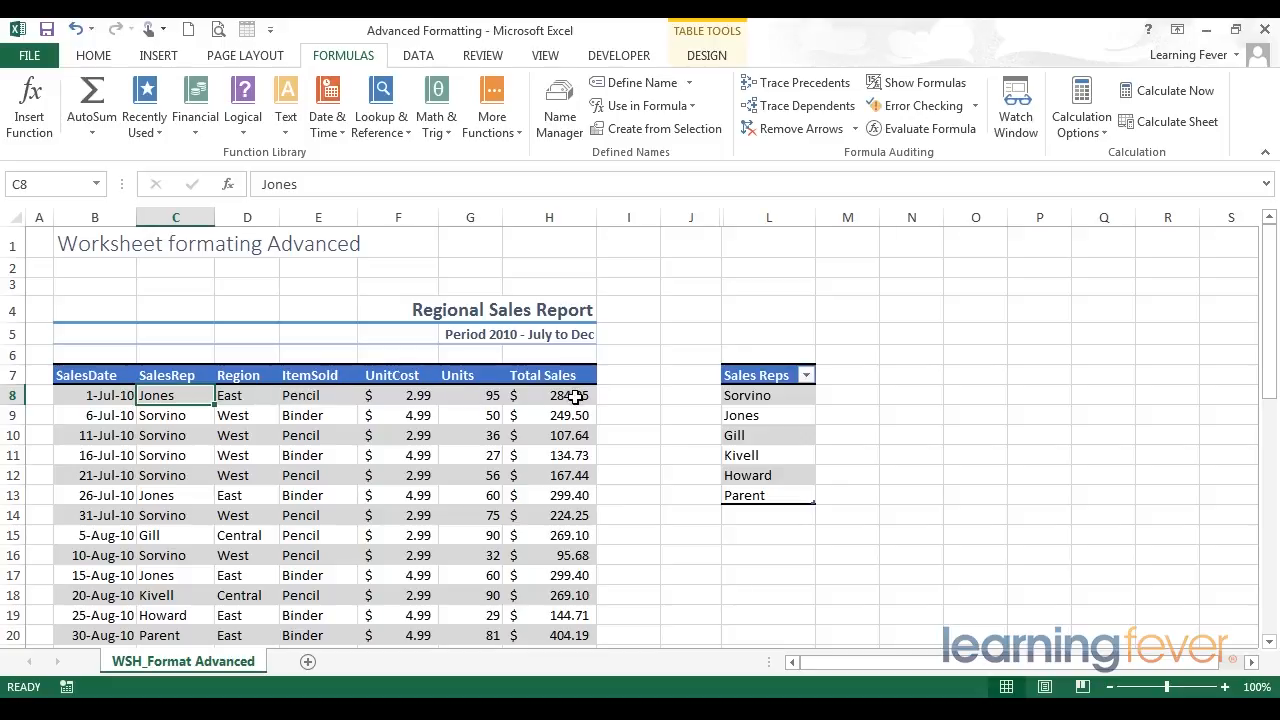
{"action": "scroll", "coordinate": [105, 426], "scroll_direction": "down", "scroll_amount": 1}
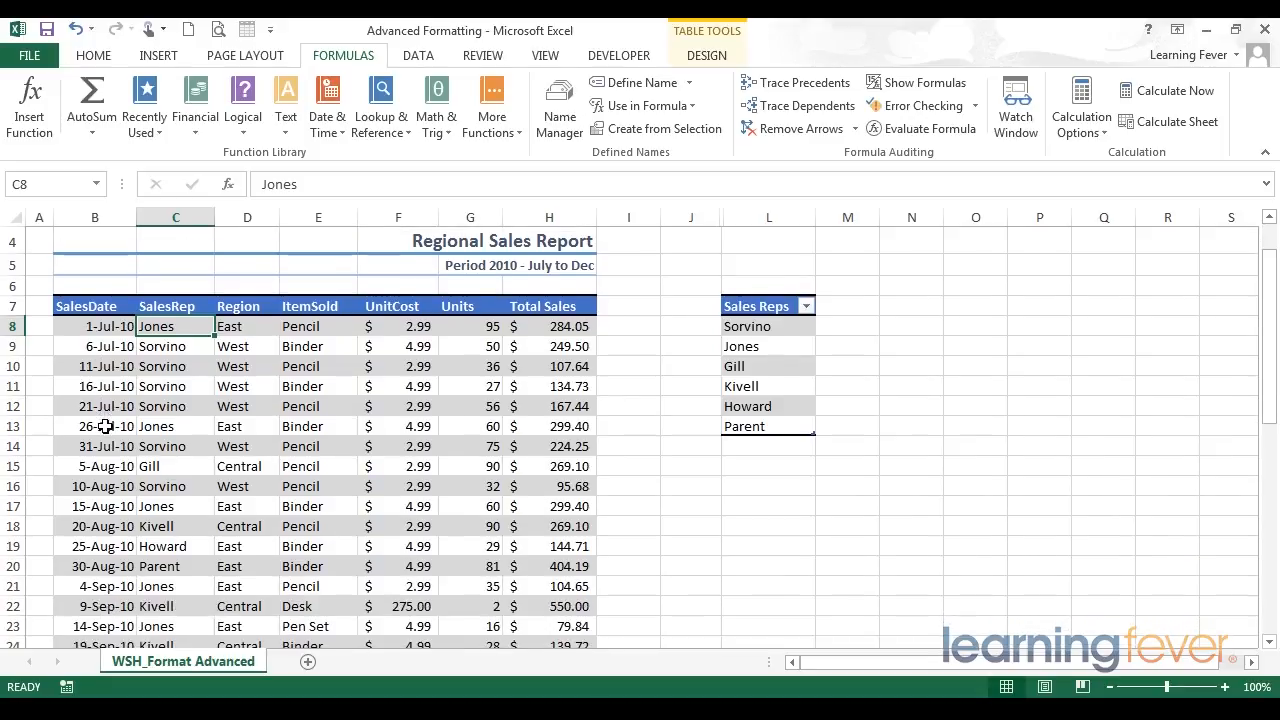
{"action": "scroll", "coordinate": [105, 426], "scroll_direction": "down", "scroll_amount": 1}
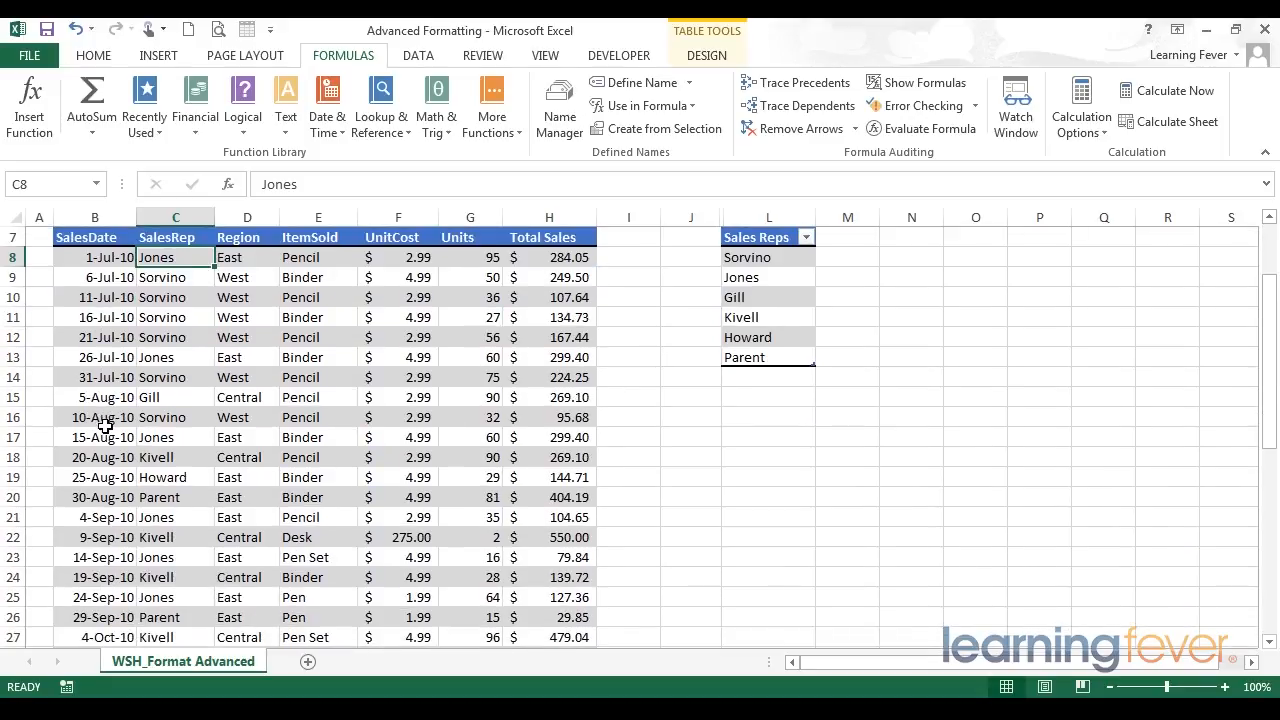
{"action": "scroll", "coordinate": [102, 428], "scroll_direction": "up", "scroll_amount": 2}
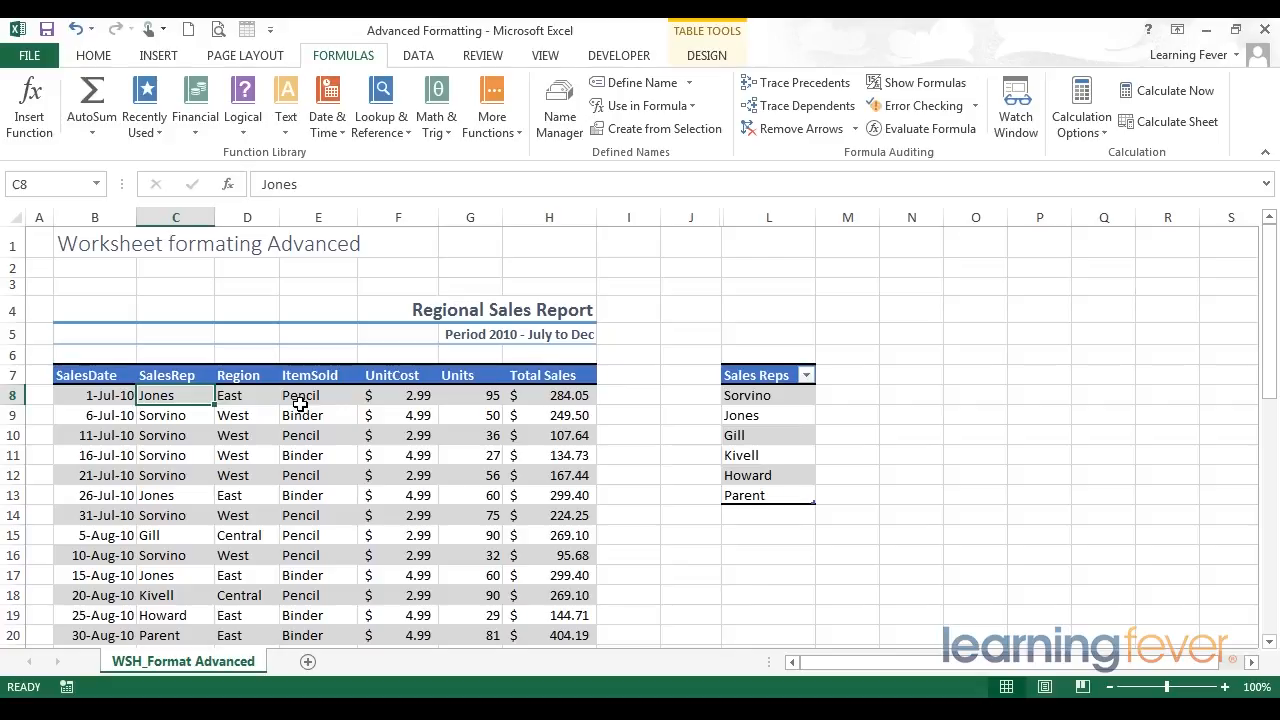
{"action": "left_click", "coordinate": [300, 401]}
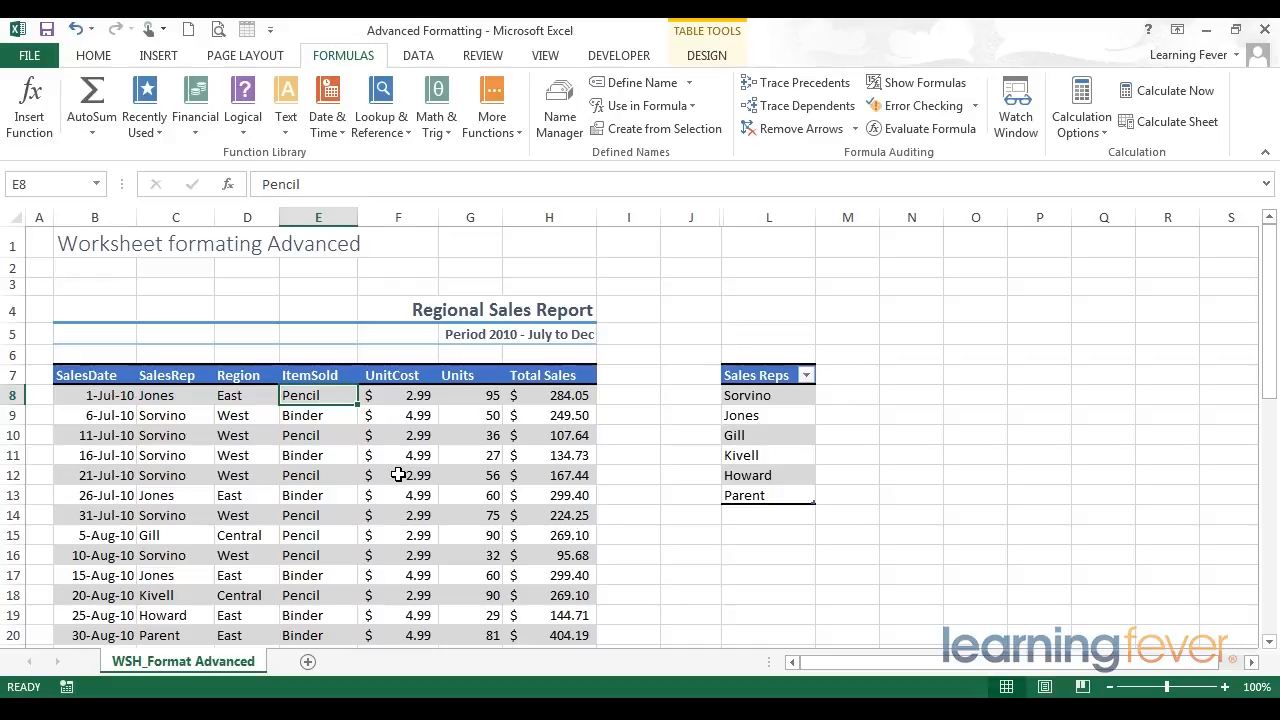
{"action": "left_click", "coordinate": [87, 475]}
{"action": "scroll", "coordinate": [87, 475], "scroll_direction": "down", "scroll_amount": 6}
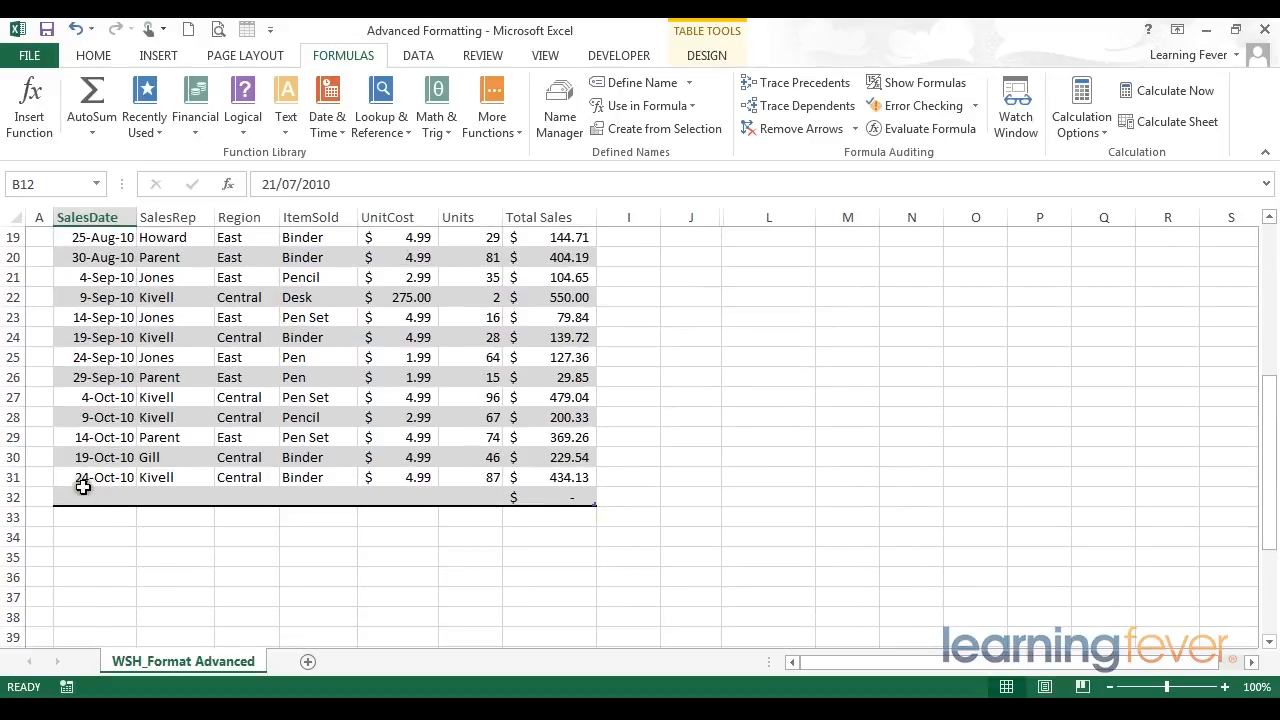
Start a data validation rule for the empty SalesDate cell B32 that allows only Date values.
{"action": "left_click", "coordinate": [82, 497]}
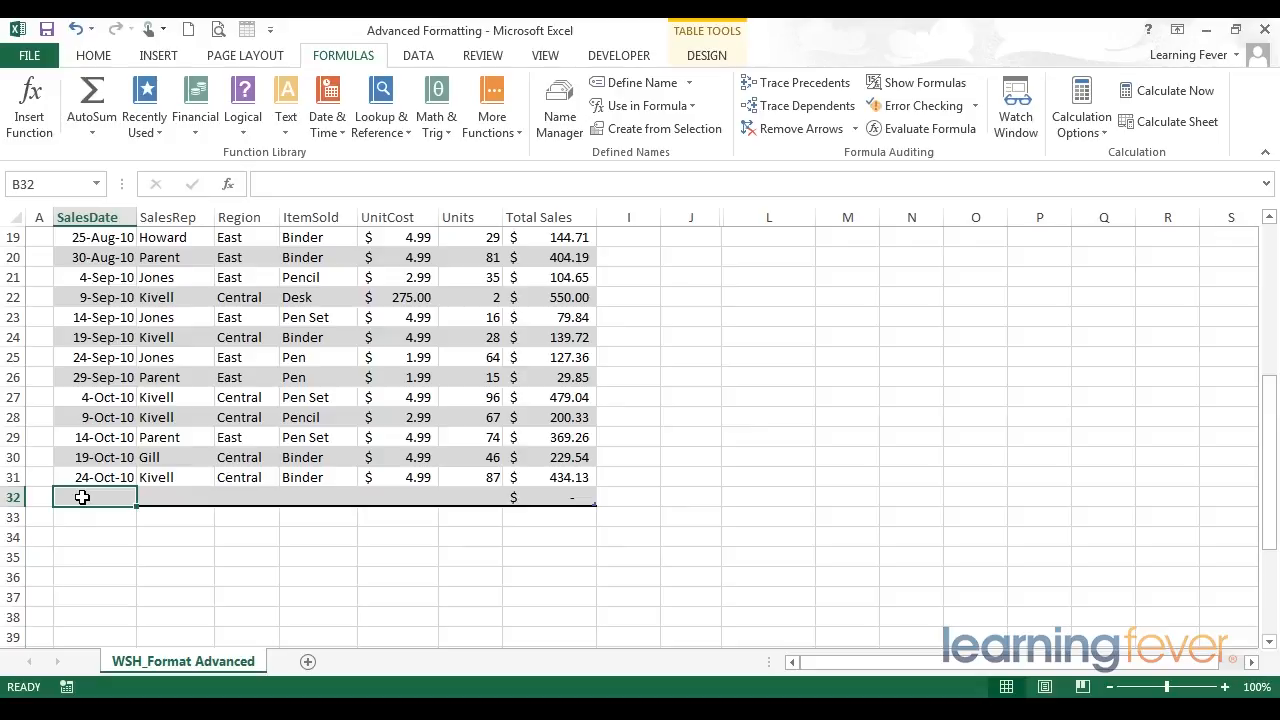
{"action": "left_click_drag", "start_coordinate": [106, 443], "coordinate": [106, 500]}
{"action": "left_click", "coordinate": [107, 497]}
{"action": "left_click", "coordinate": [116, 496]}
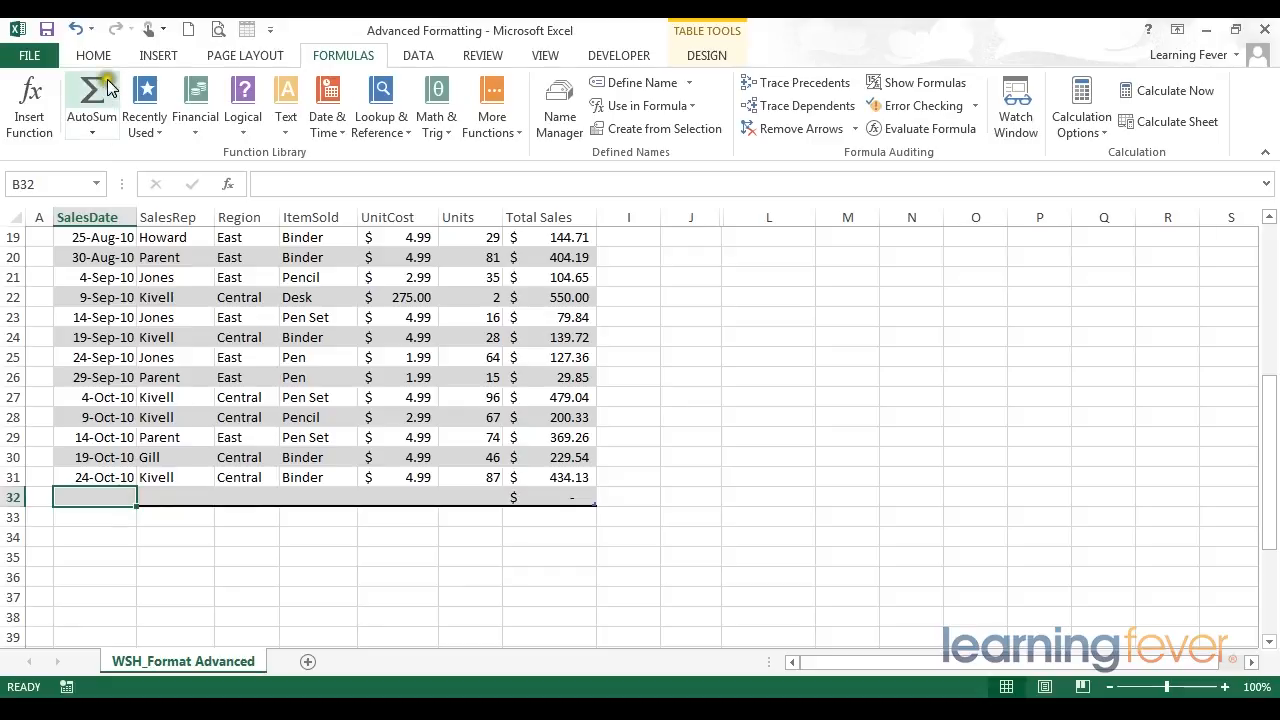
{"action": "left_click", "coordinate": [420, 57]}
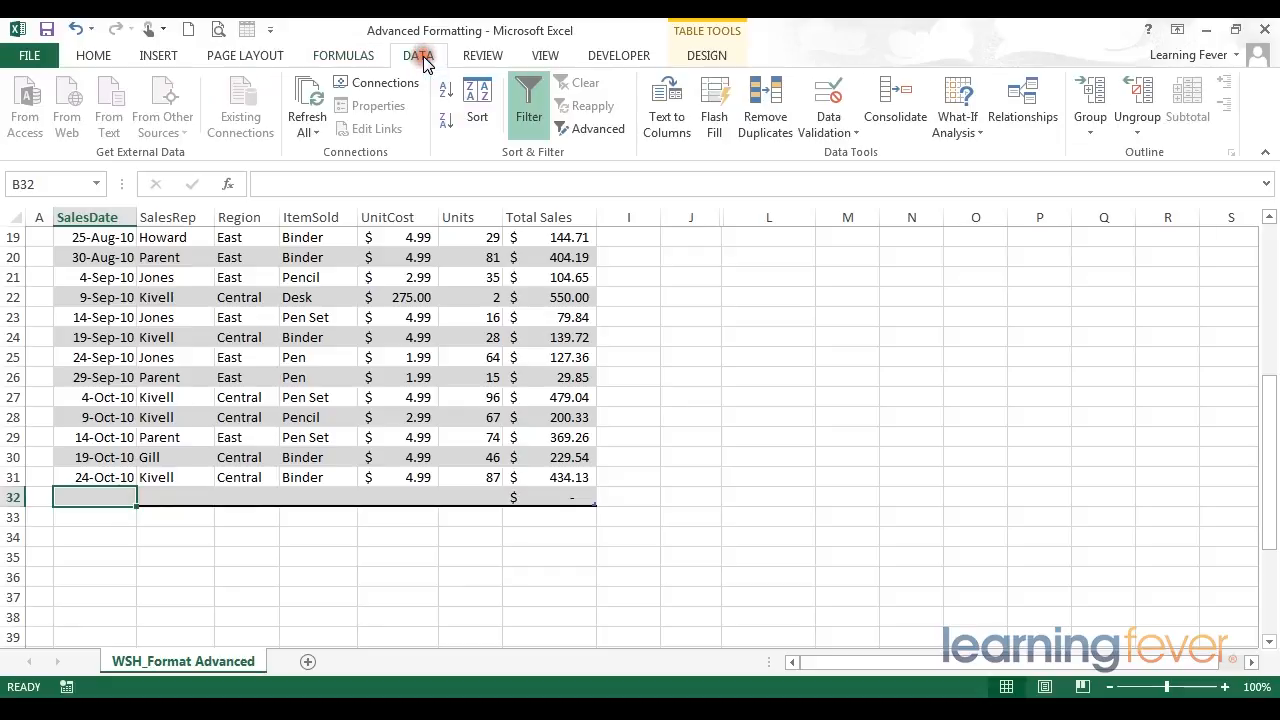
{"action": "left_click", "coordinate": [822, 97]}
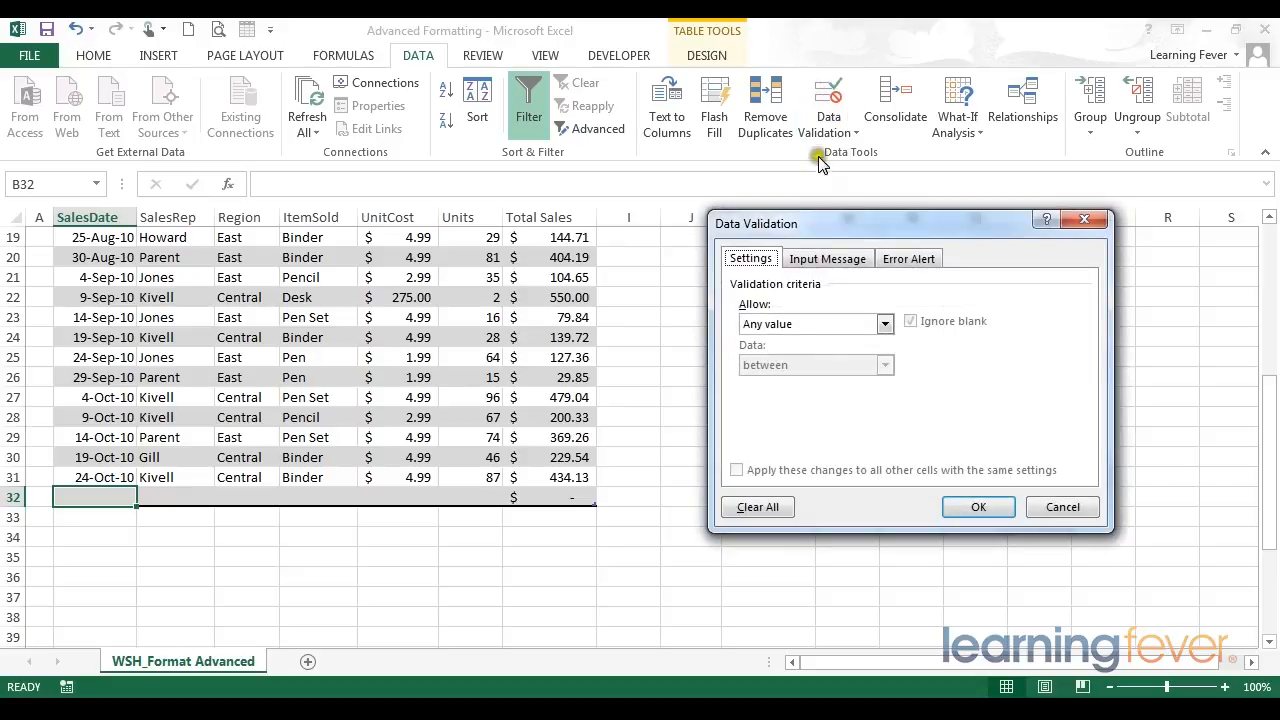
{"action": "left_click_drag", "start_coordinate": [821, 223], "coordinate": [592, 163]}
{"action": "left_click", "coordinate": [630, 262]}
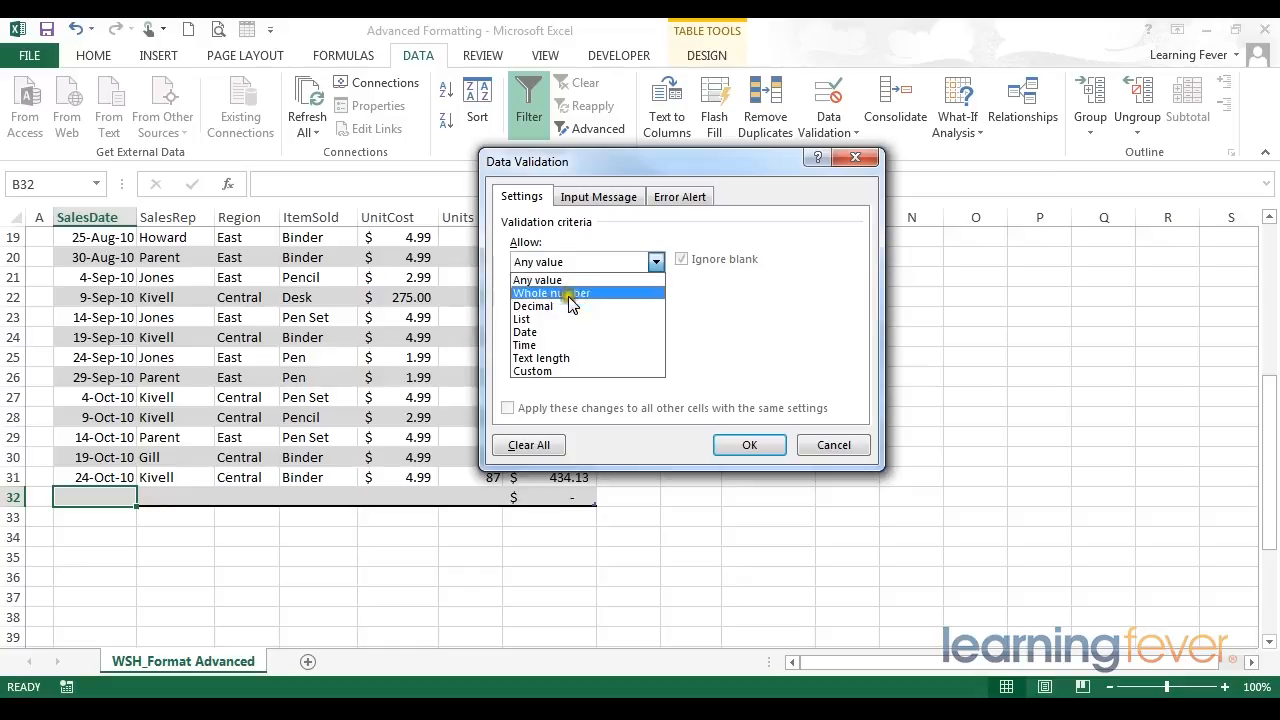
{"action": "left_click", "coordinate": [540, 332]}
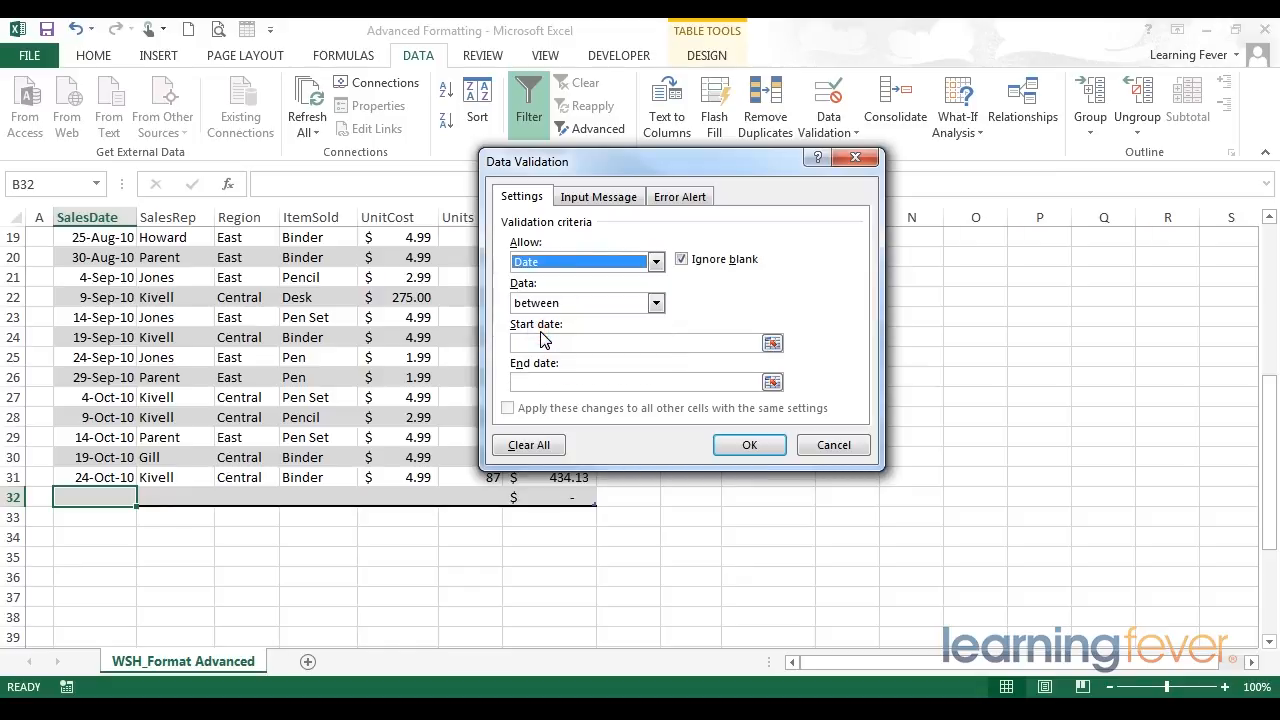
Restrict the date rule to values greater than 31/01/2014 and apply it to the cell.
{"action": "left_click", "coordinate": [570, 262]}
{"action": "left_click", "coordinate": [562, 302]}
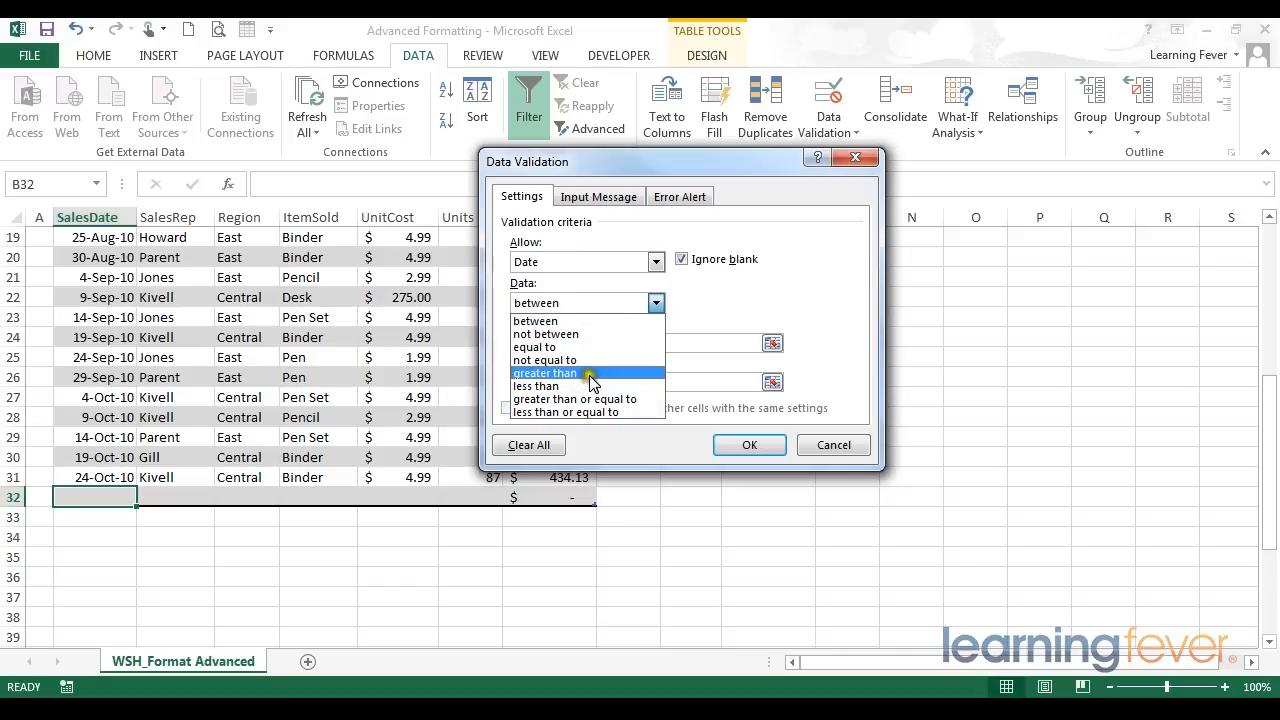
{"action": "left_click", "coordinate": [548, 373]}
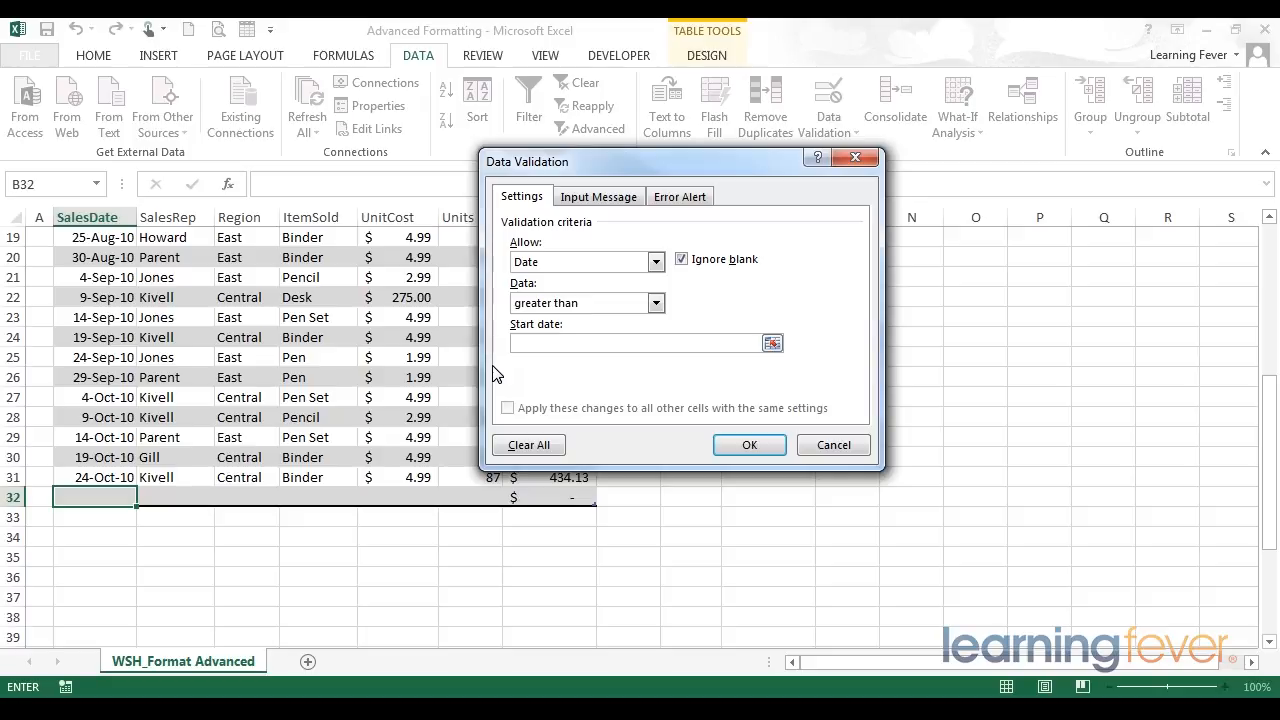
{"action": "type", "text": "31/01/2014"}
{"action": "left_click", "coordinate": [751, 444]}
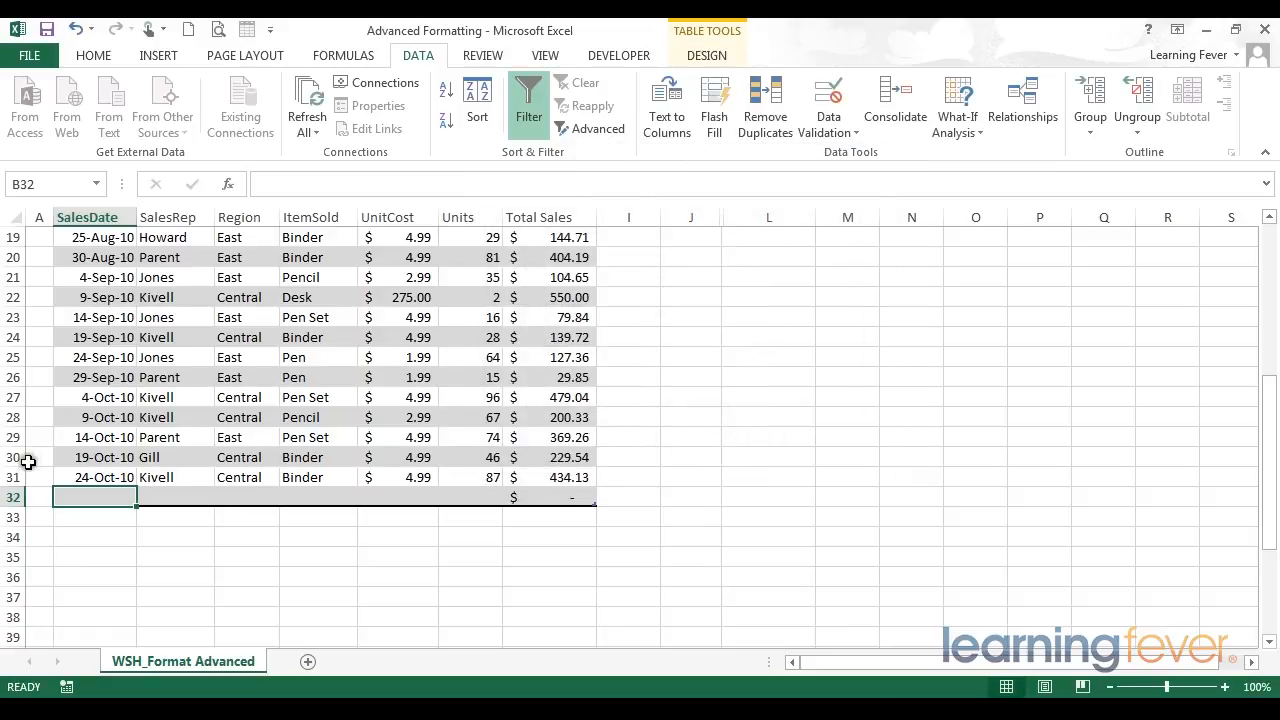
Test the validation by trying to enter a sales rep's name in the SalesDate cell B32.
{"action": "left_click", "coordinate": [158, 497]}
{"action": "left_click", "coordinate": [106, 497]}
{"action": "type", "text": "Gill"}
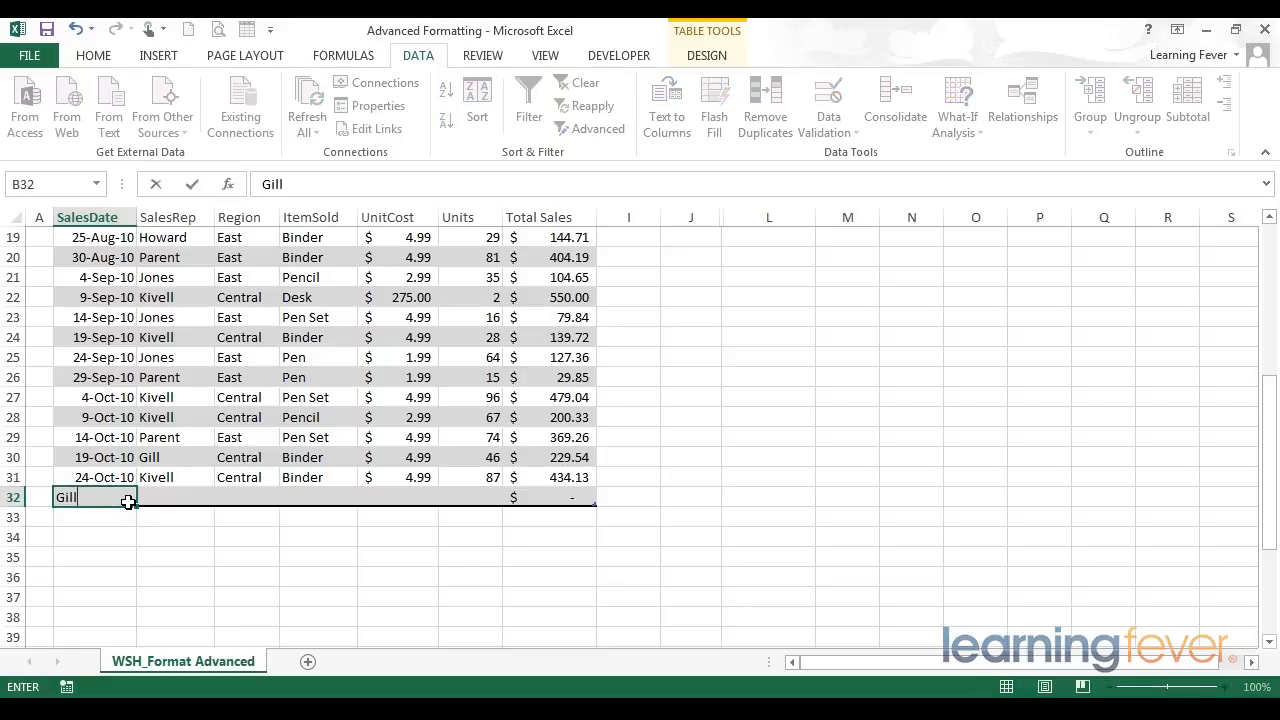
{"action": "key", "text": "Return"}
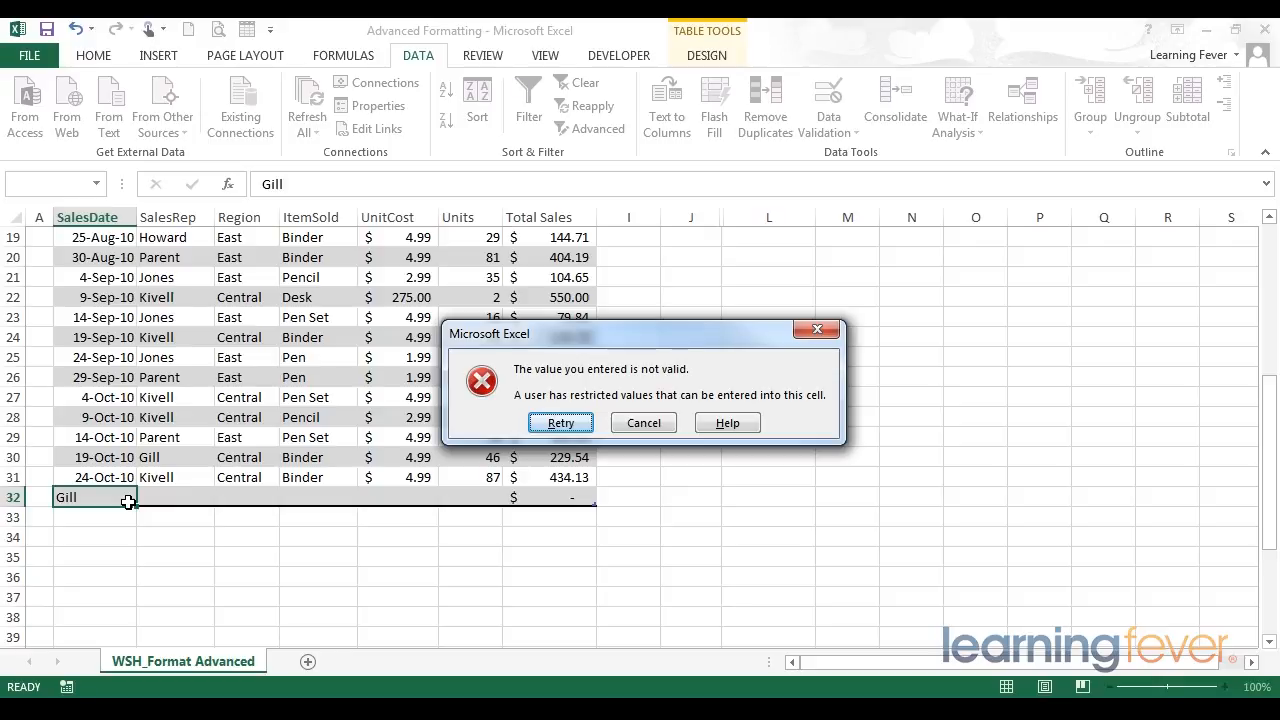
{"action": "left_click", "coordinate": [568, 424]}
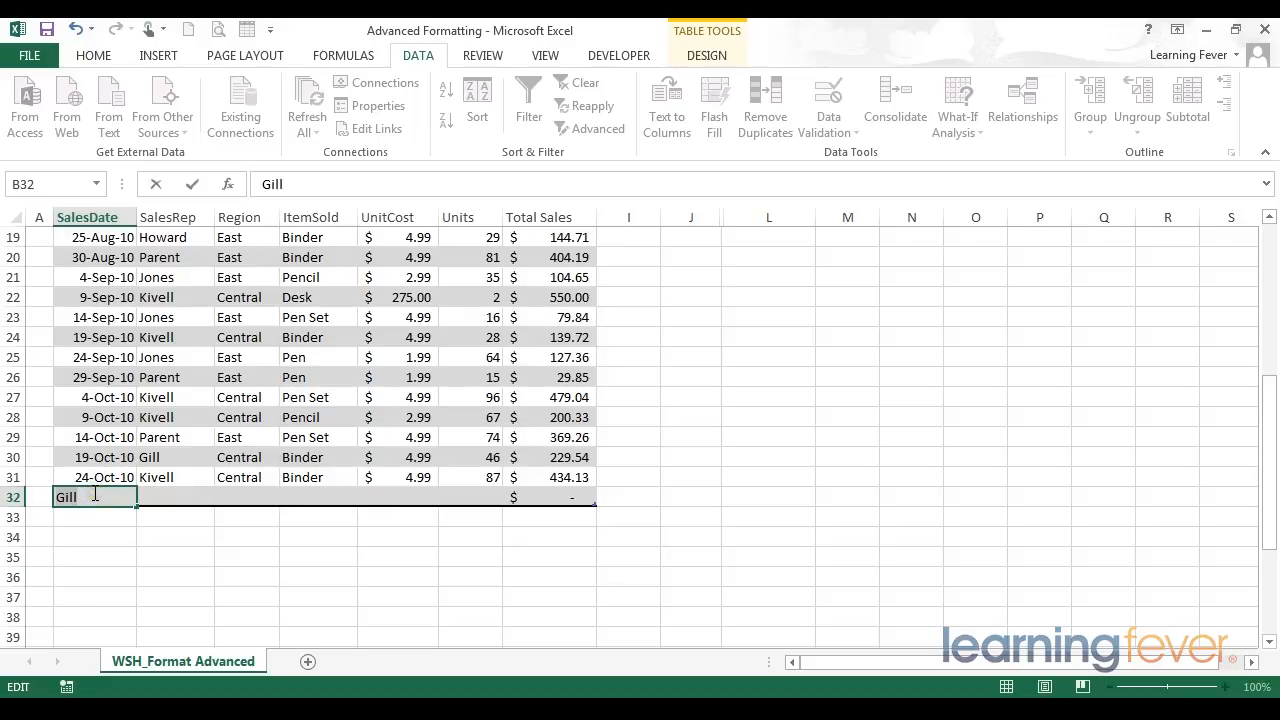
Replace the text in cell B32 with the date 1/2/2014.
{"action": "key", "text": "BackSpace"}
{"action": "key", "text": "BackSpace"}
{"action": "key", "text": "BackSpace"}
{"action": "key", "text": "BackSpace"}
{"action": "type", "text": "1/2/2014"}
{"action": "key", "text": "Return"}
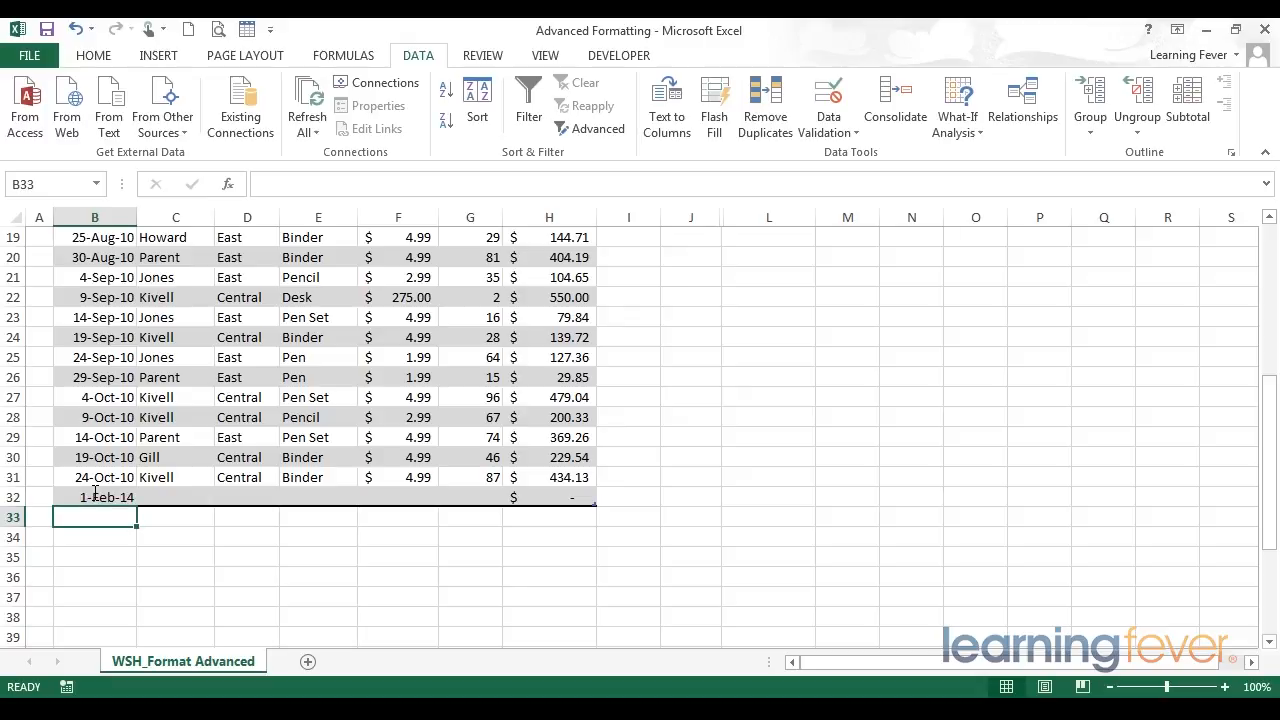
Give B32's data validation an input message titled "Dear User" reading "Please enter a valid date format eg. dd/mm/yy".
{"action": "left_click", "coordinate": [94, 495]}
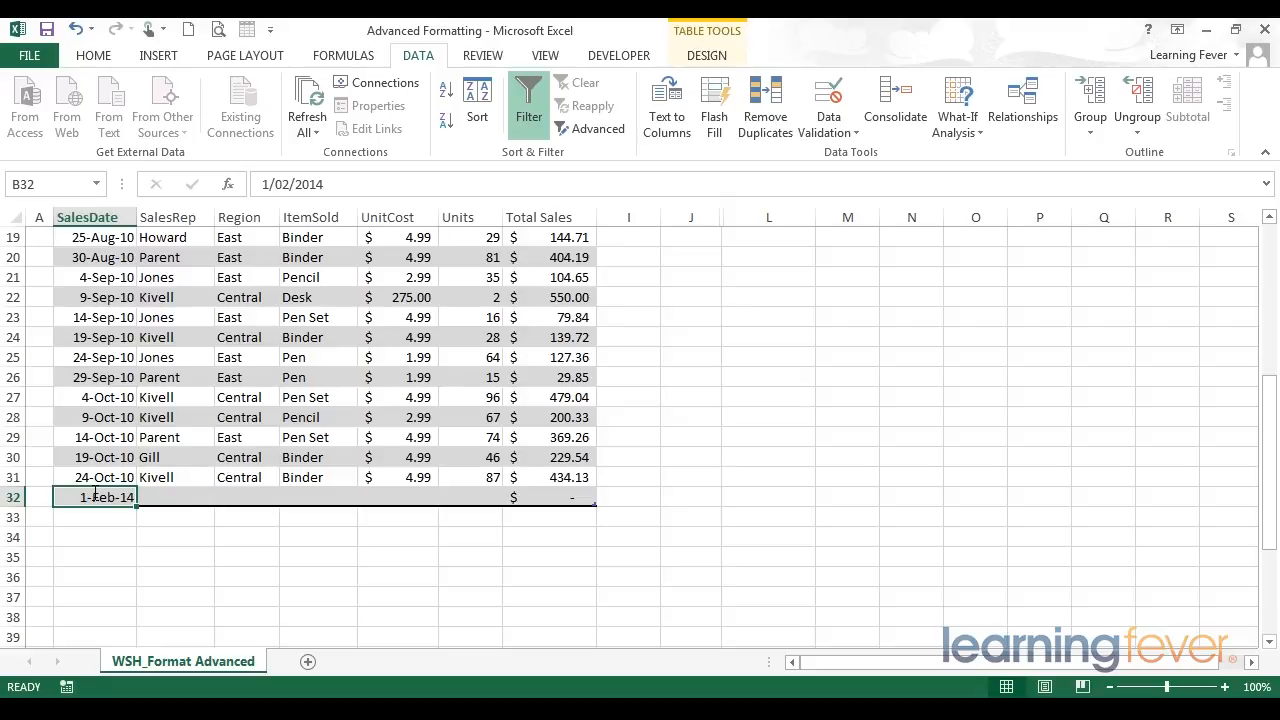
{"action": "left_click", "coordinate": [822, 97]}
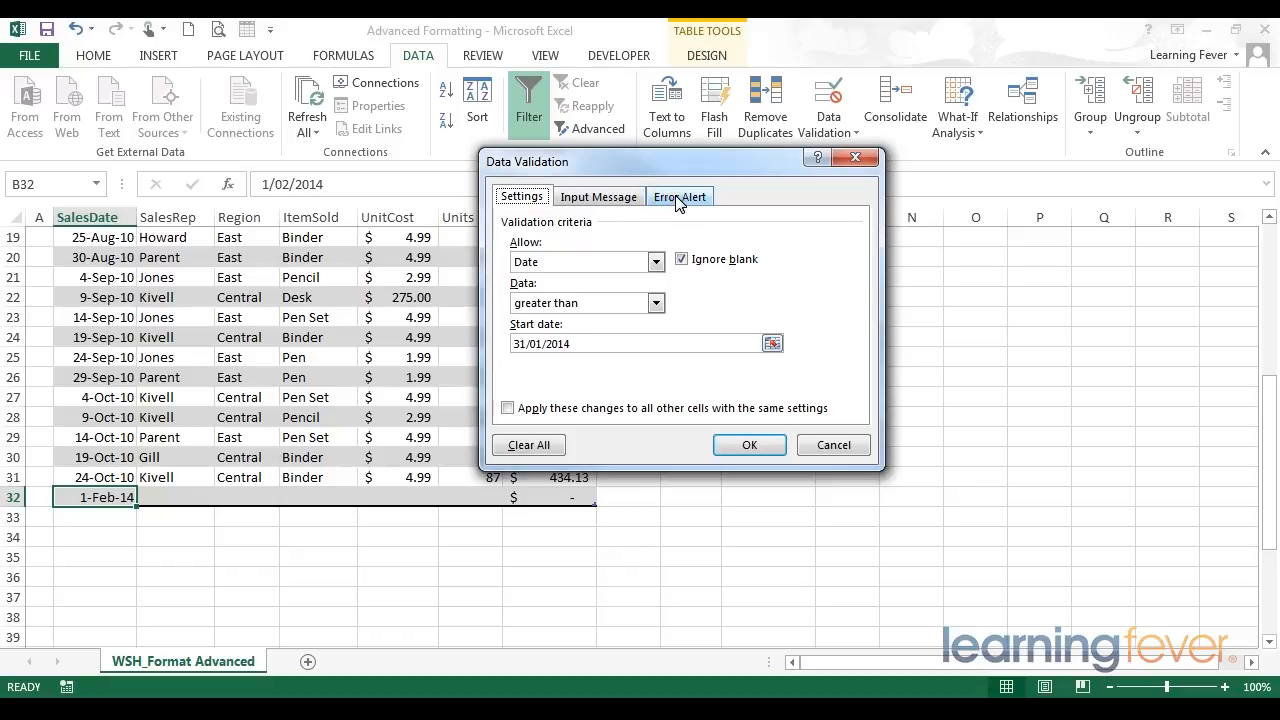
{"action": "left_click", "coordinate": [603, 198]}
{"action": "left_click", "coordinate": [598, 199]}
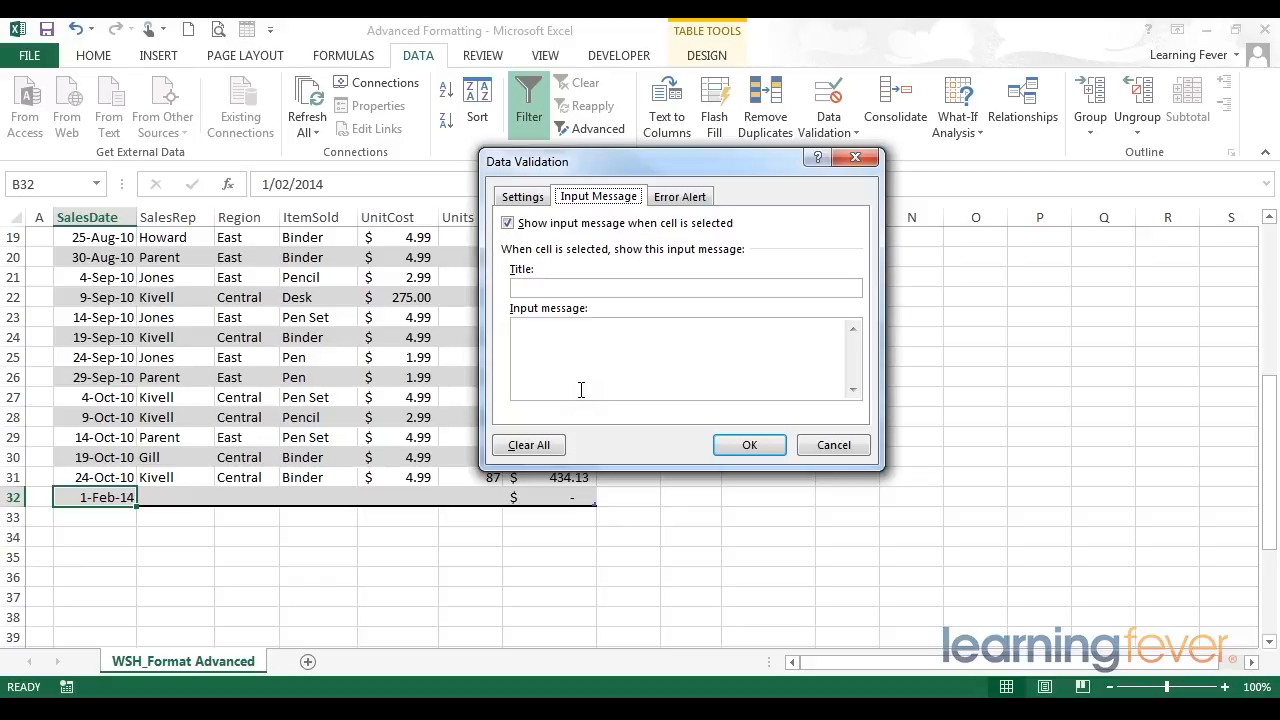
{"action": "left_click", "coordinate": [568, 289]}
{"action": "type", "text": "Dear User"}
{"action": "key", "text": "Tab"}
{"action": "type", "text": "Please enter a valid date "}
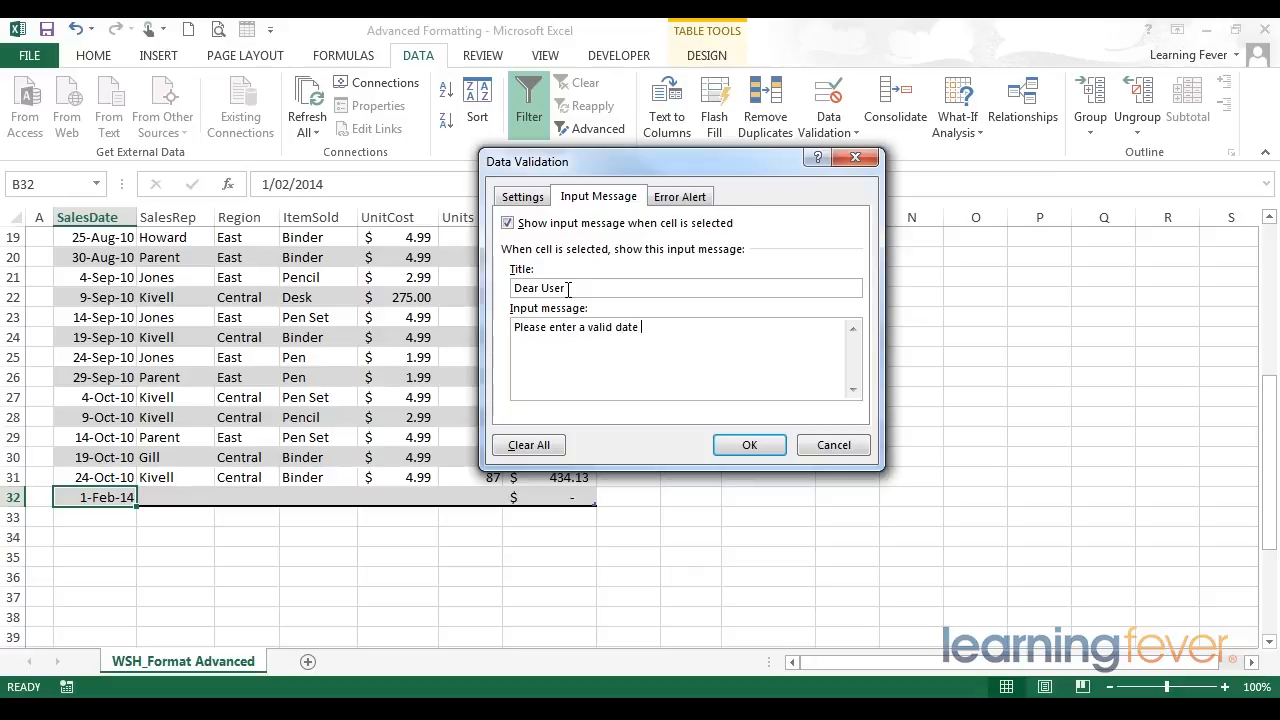
{"action": "type", "text": "format eg. dd/mm/yy"}
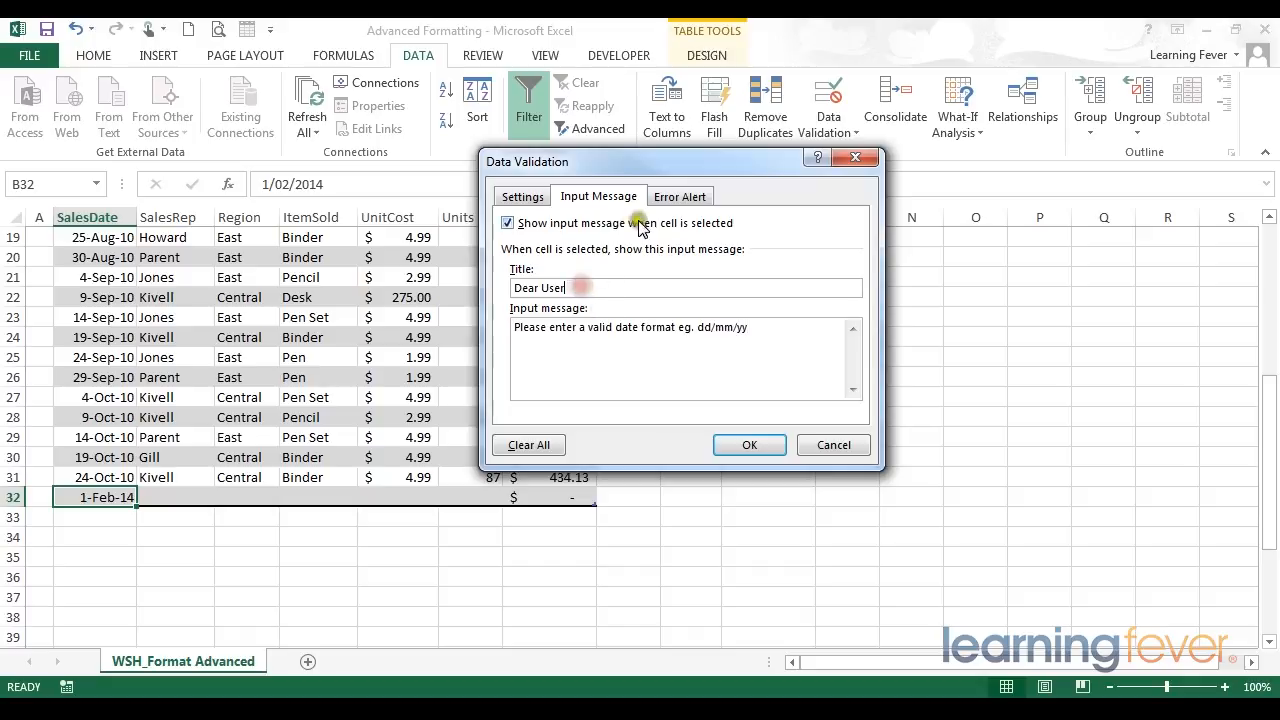
Add an error alert titled "Dear User" reading "That input was not valid. Please enter a valid date format , e.g. dd/mm/yy" and apply the validation.
{"action": "left_click", "coordinate": [675, 199]}
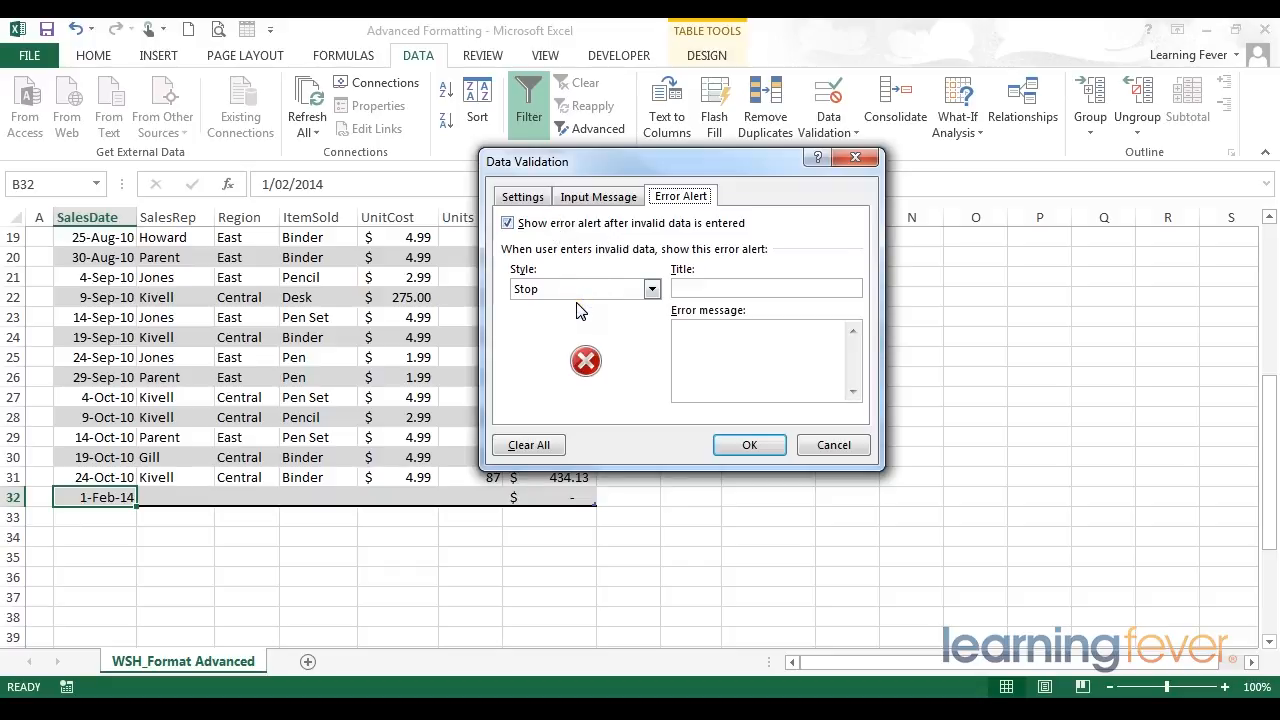
{"action": "left_click", "coordinate": [778, 288]}
{"action": "type", "text": "Dear User"}
{"action": "key", "text": "Tab"}
{"action": "type", "text": "That input was not "}
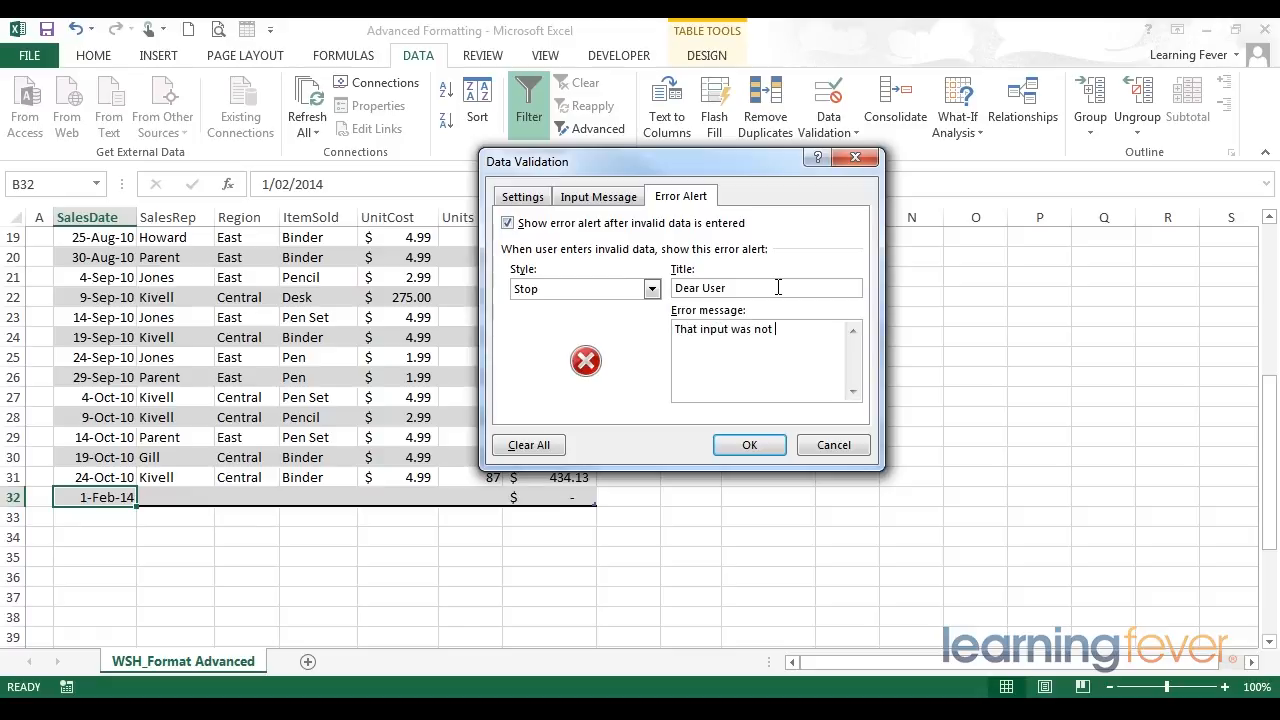
{"action": "type", "text": "valid. Please enter a valid date format ,"}
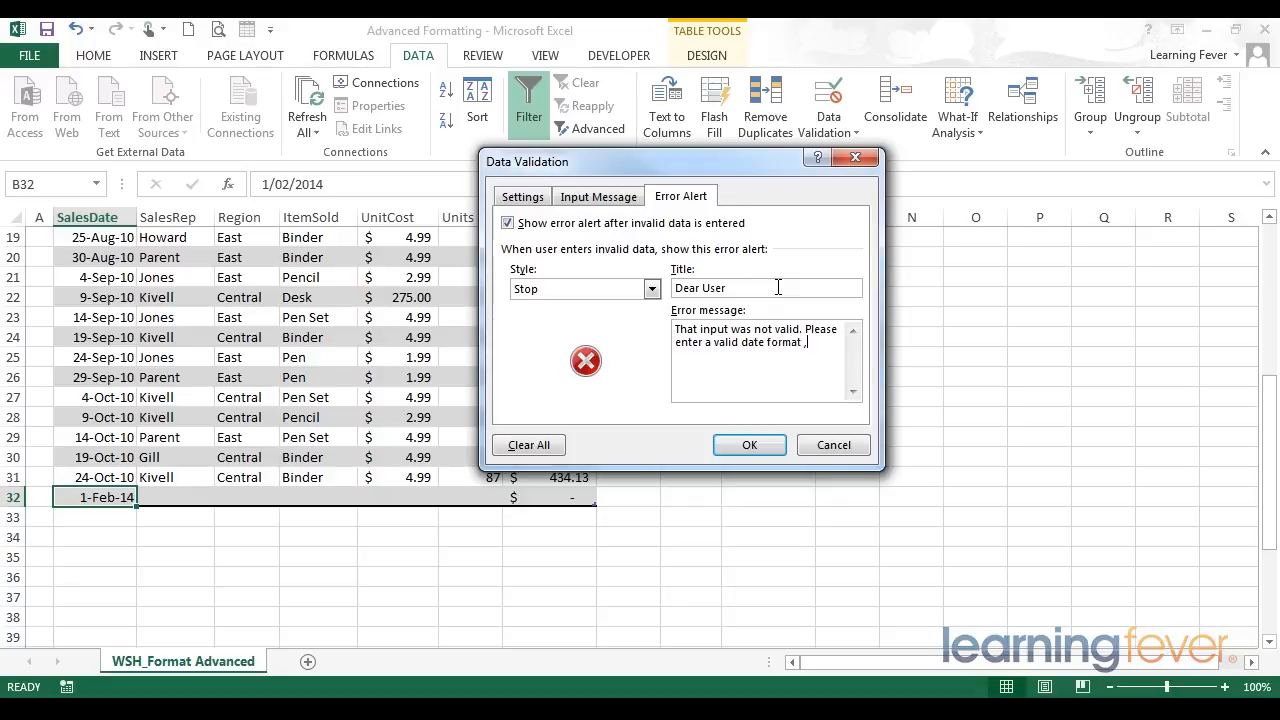
{"action": "type", "text": " e.g. dd/mm/yy"}
{"action": "left_click", "coordinate": [752, 450]}
{"action": "left_click", "coordinate": [751, 449]}
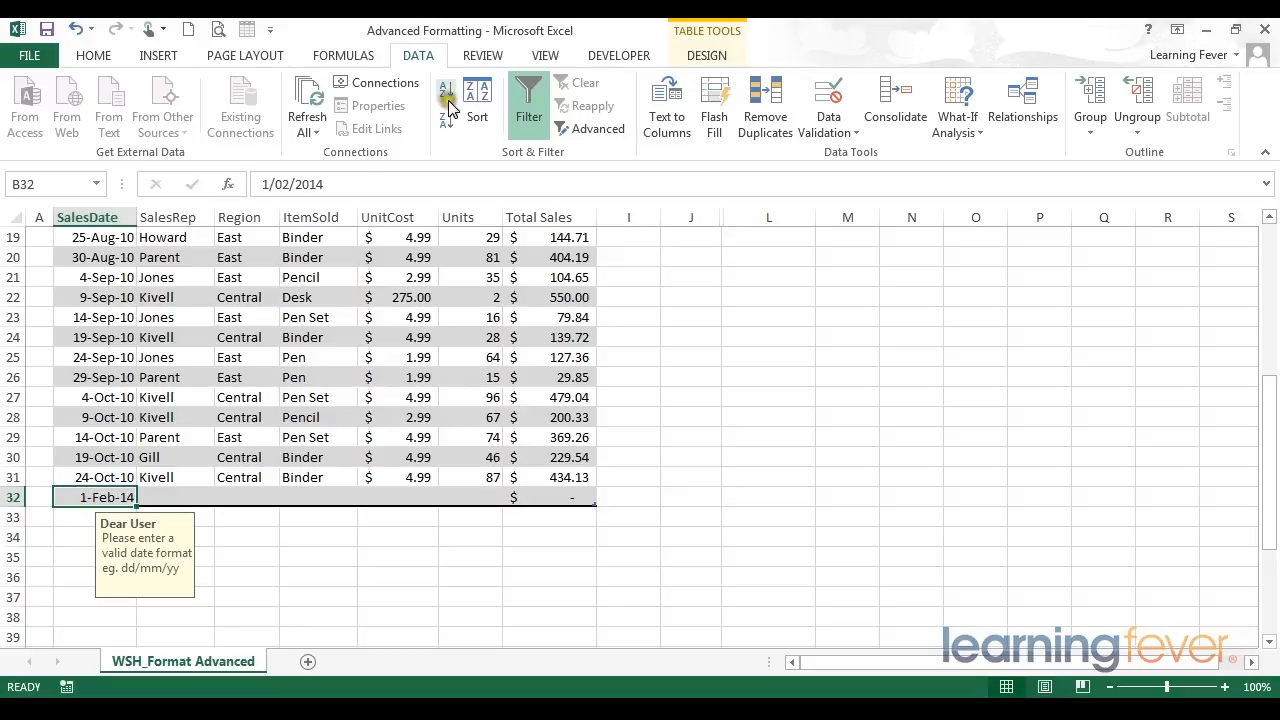
Test the custom error alert by trying to replace B32's date with a sales rep's name.
{"action": "left_click_drag", "start_coordinate": [350, 184], "coordinate": [188, 180]}
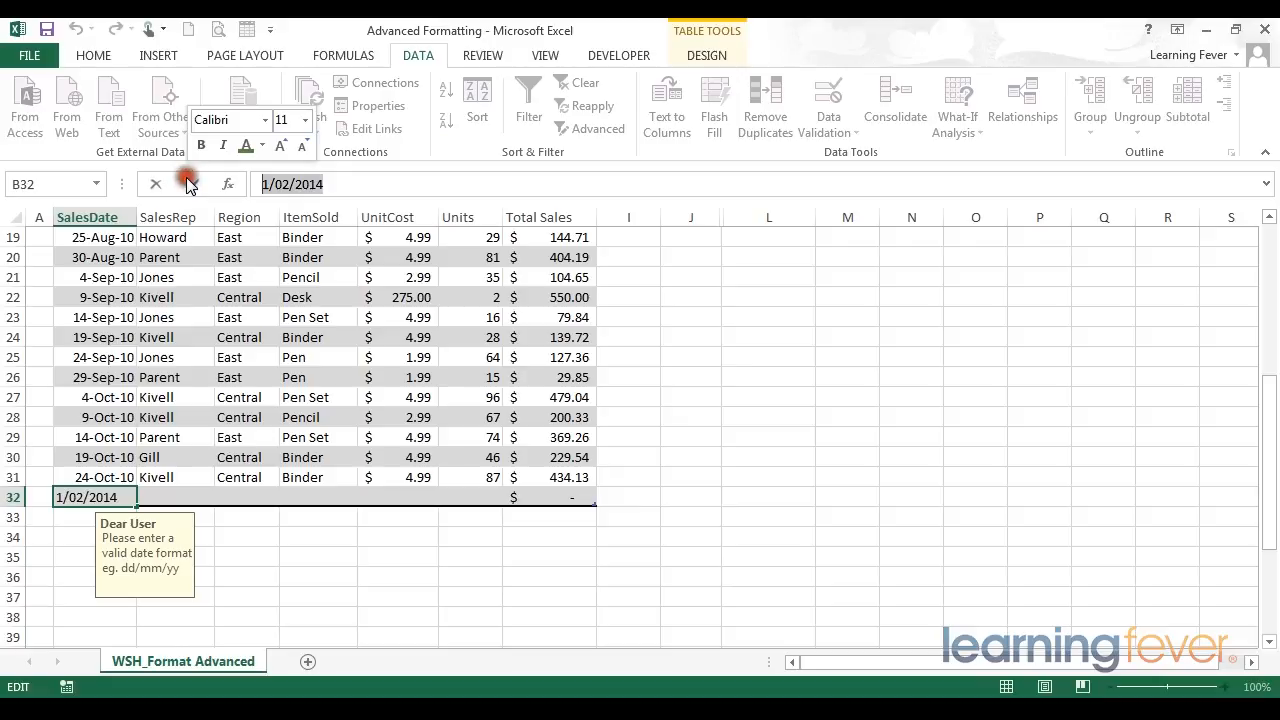
{"action": "key", "text": "Delete"}
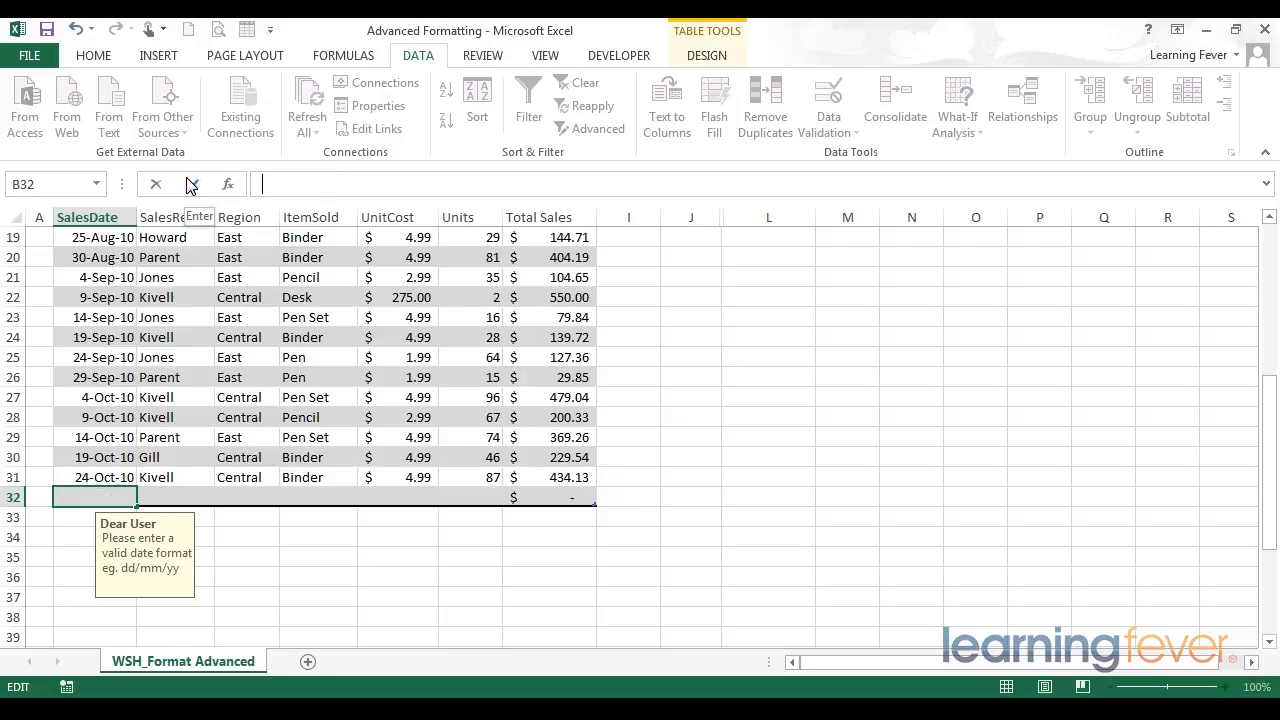
{"action": "type", "text": "Kivell"}
{"action": "left_click", "coordinate": [191, 185]}
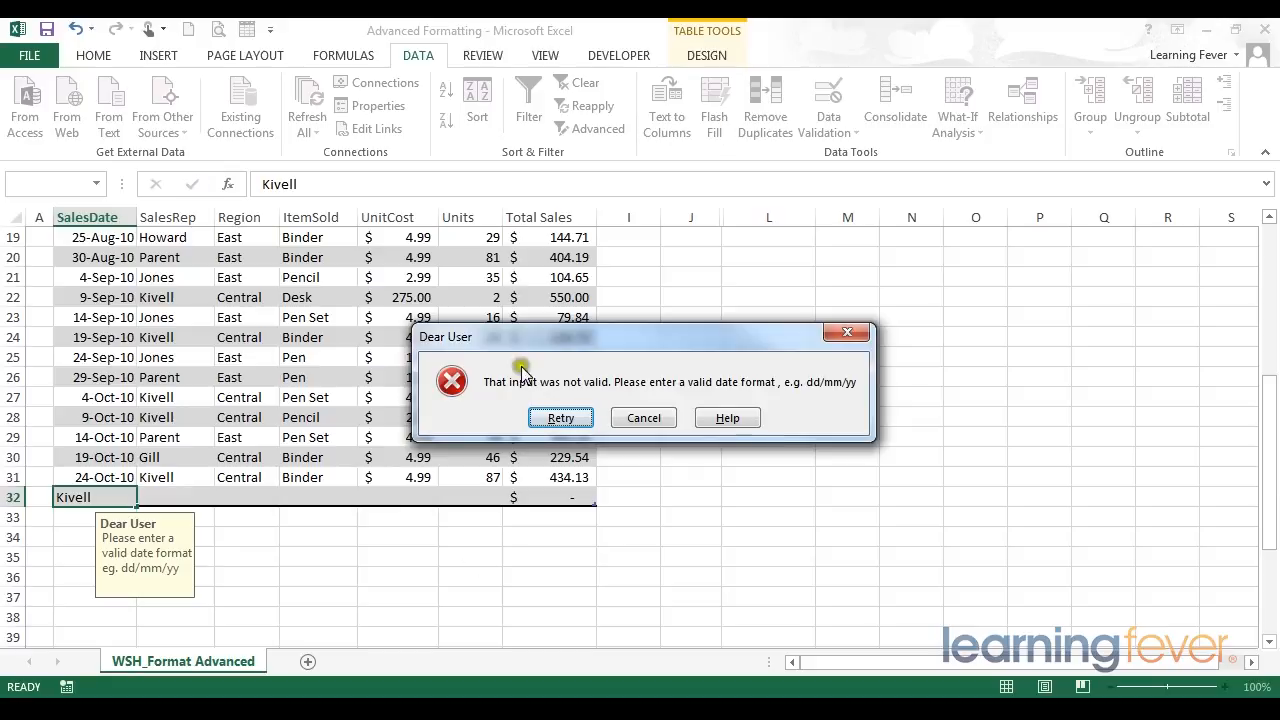
{"action": "left_click", "coordinate": [562, 418]}
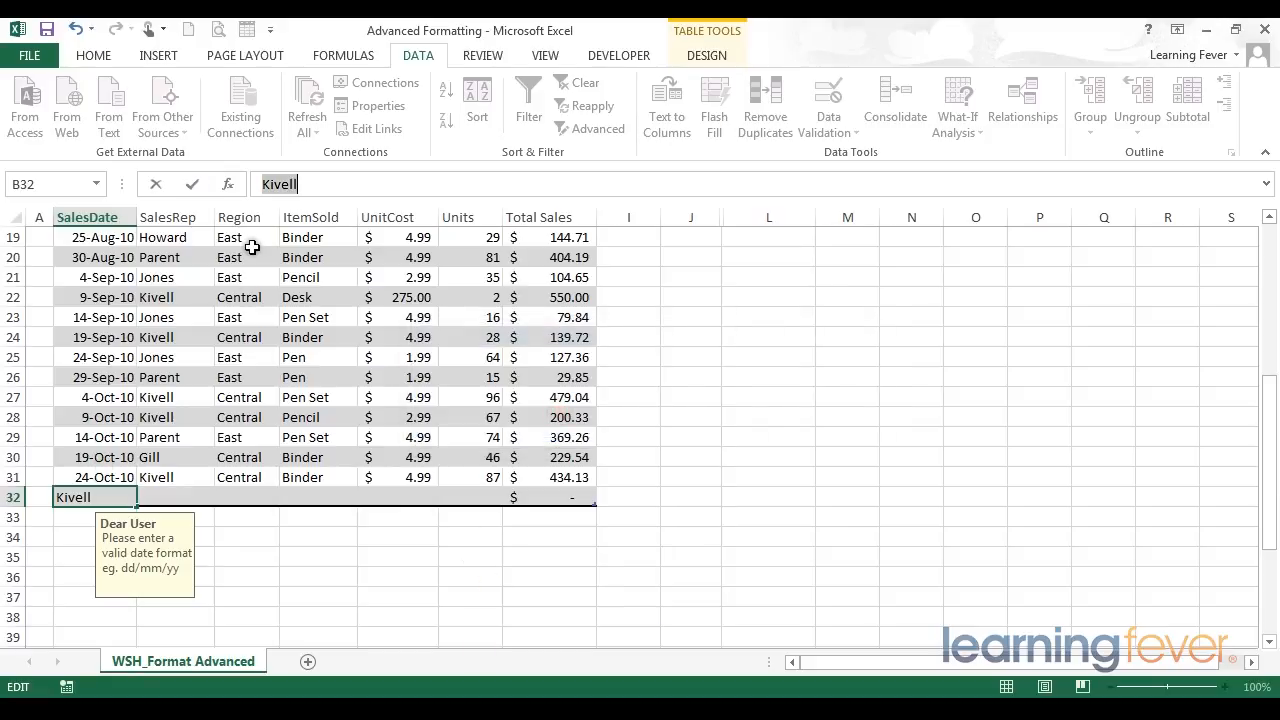
Enter the date 2/2/2014 in cell B32 instead of the text and reselect the cell.
{"action": "key", "text": "BackSpace"}
{"action": "type", "text": "2/2/"}
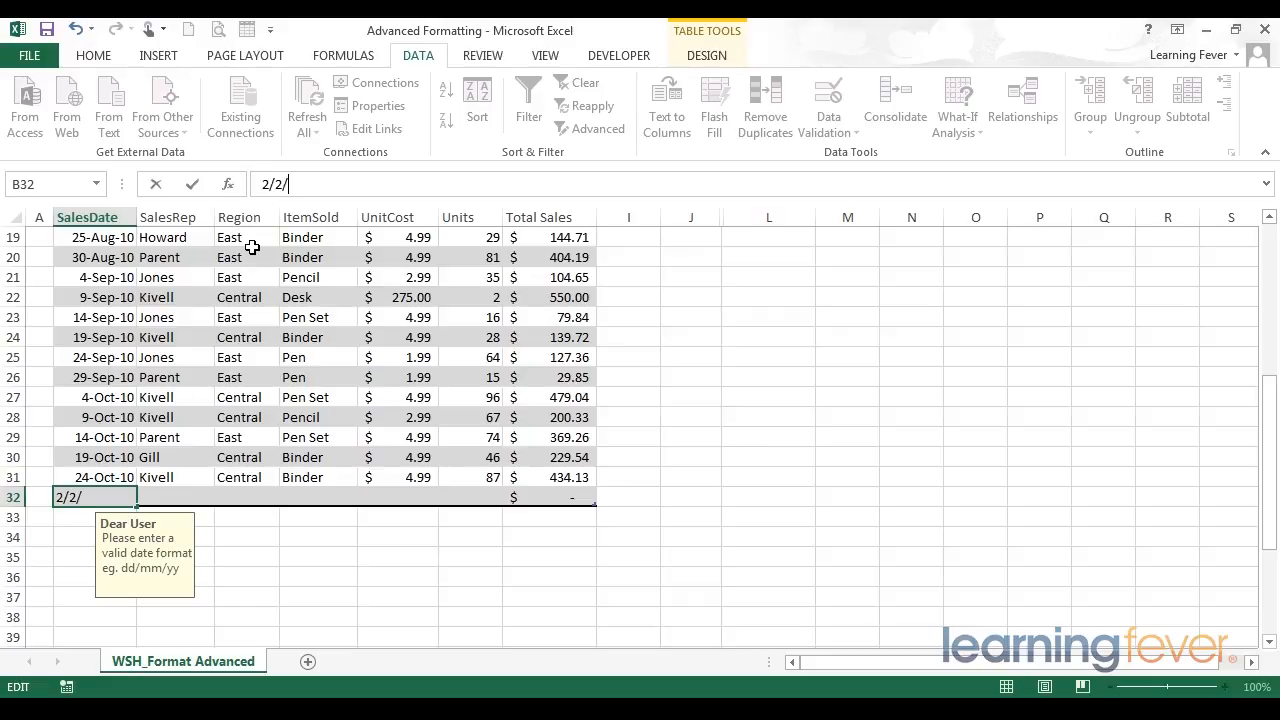
{"action": "type", "text": "2014"}
{"action": "key", "text": "Return"}
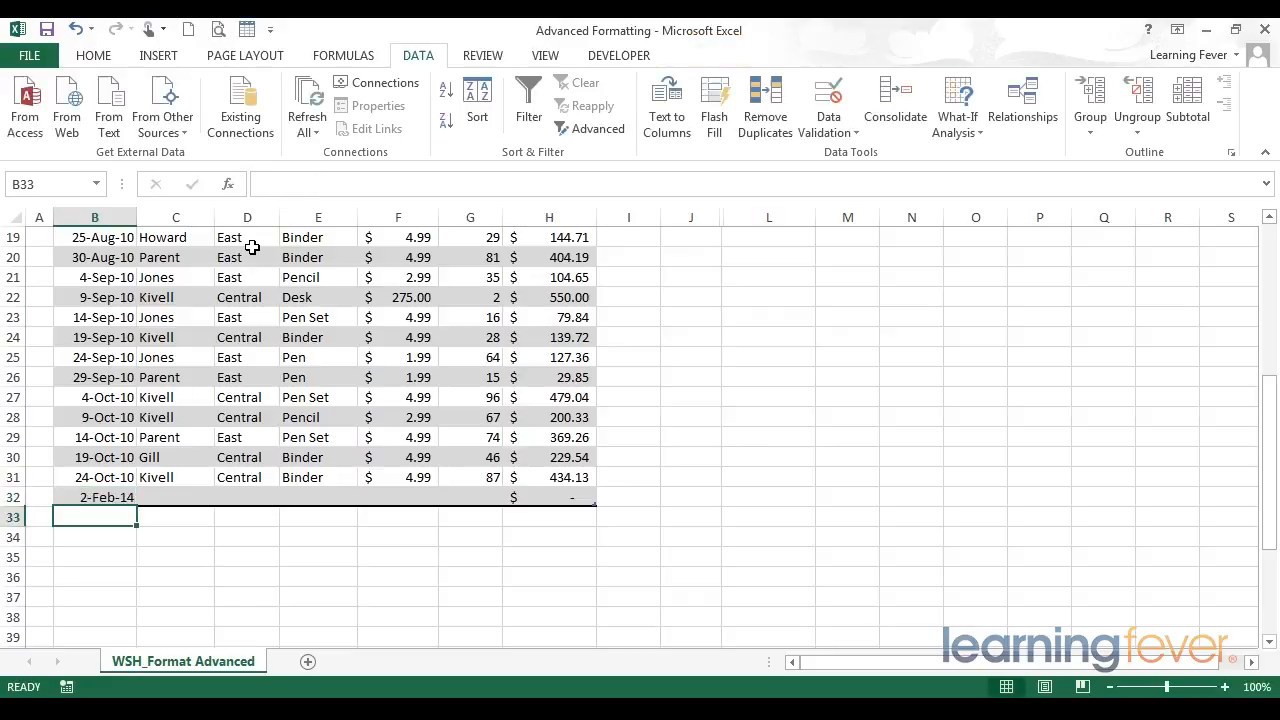
{"action": "left_click", "coordinate": [105, 497]}
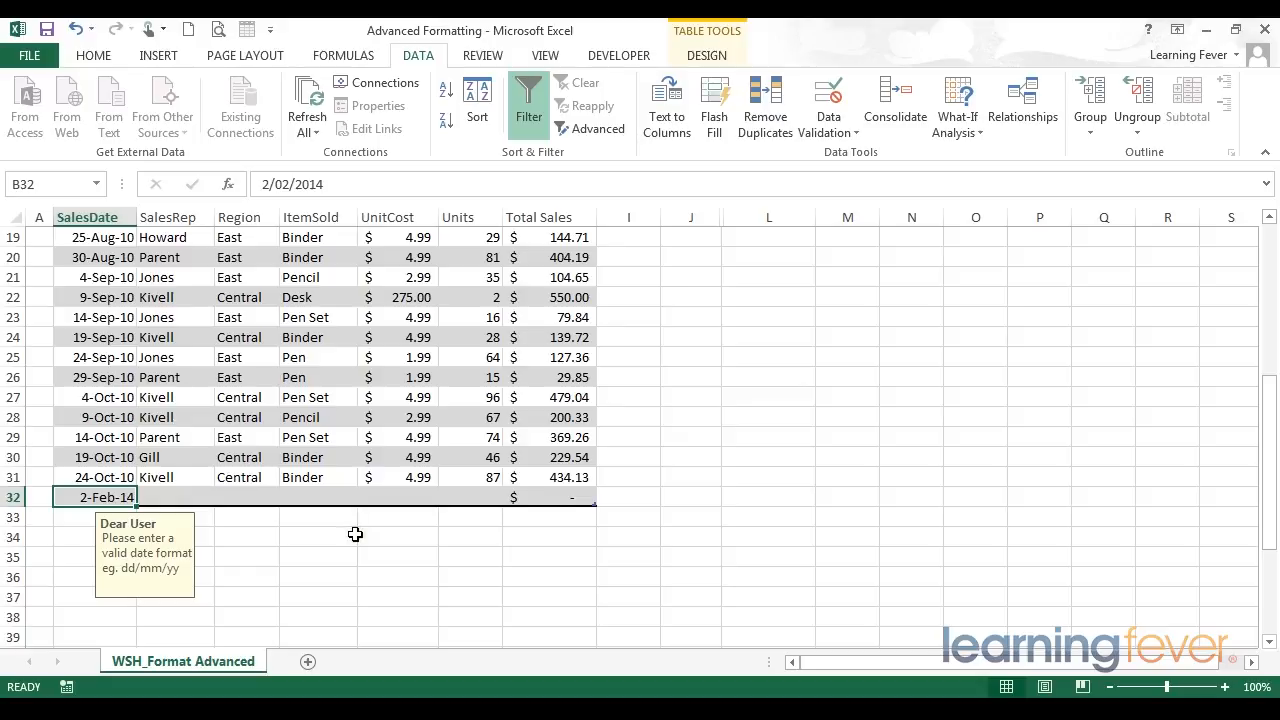
Restrict the new row's Units cell G32 to whole numbers between 0 and 1000000 with data validation.
{"action": "left_click", "coordinate": [463, 496]}
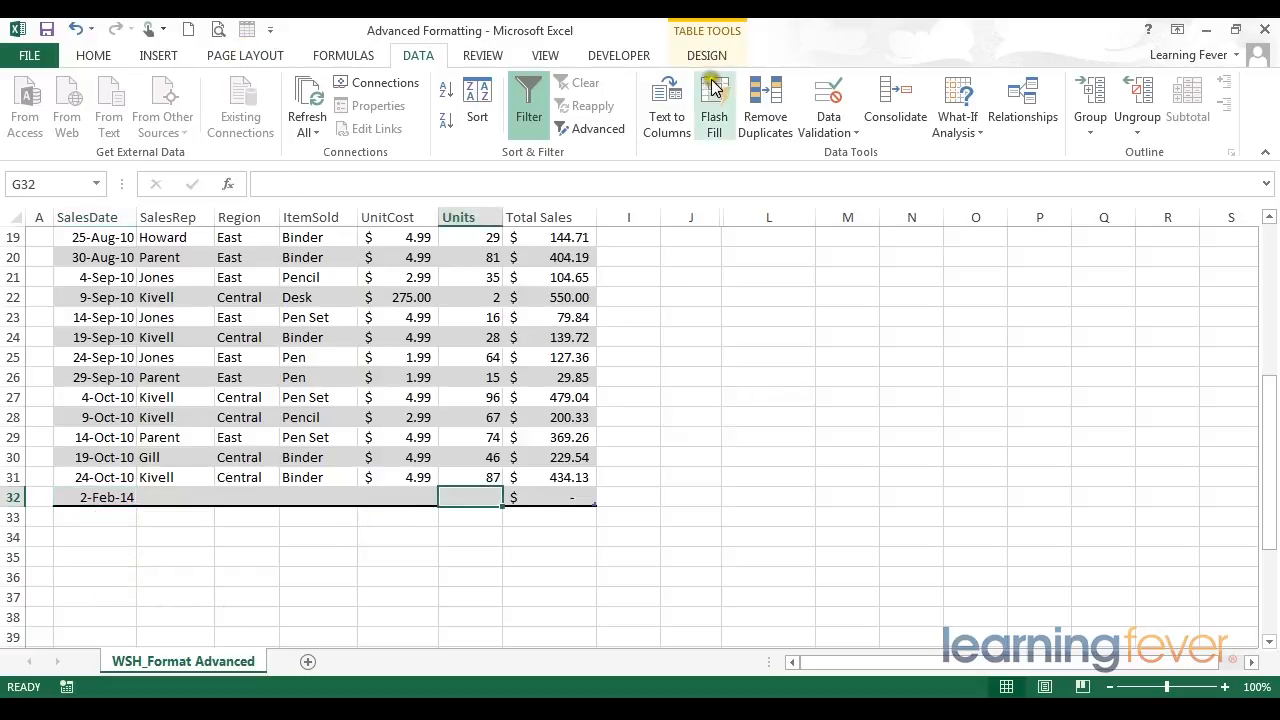
{"action": "left_click", "coordinate": [815, 95]}
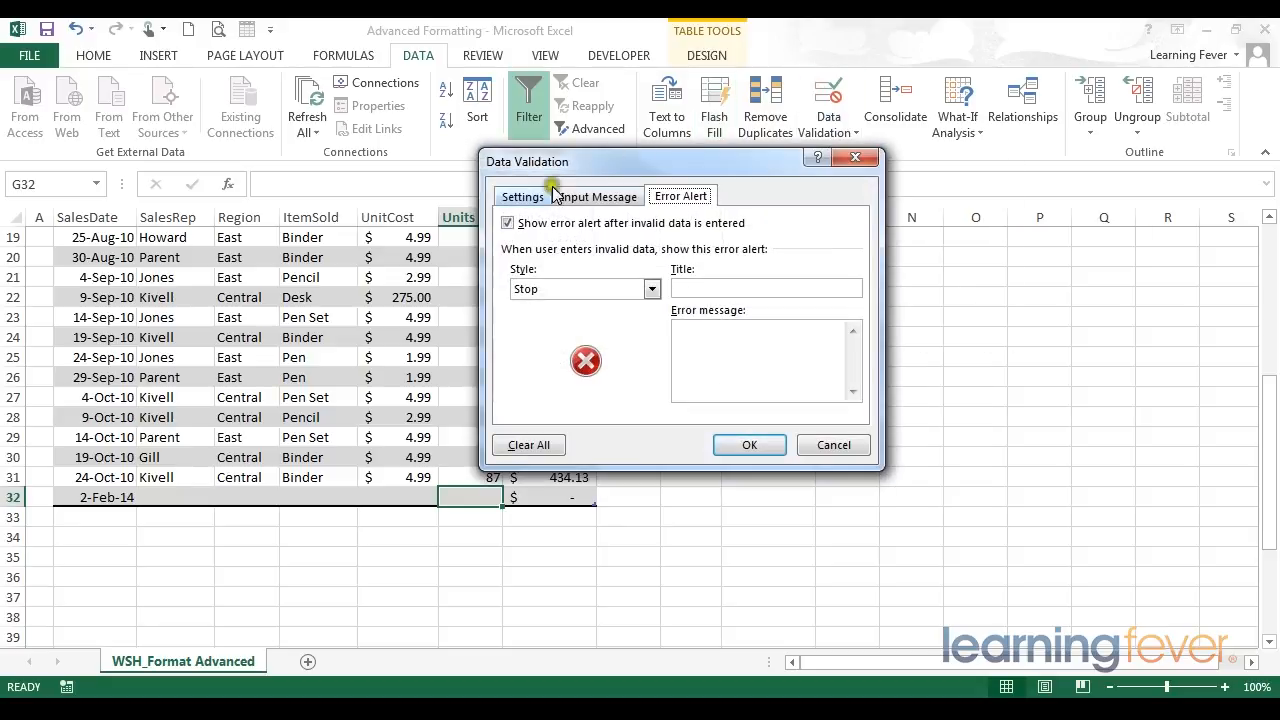
{"action": "left_click", "coordinate": [521, 197]}
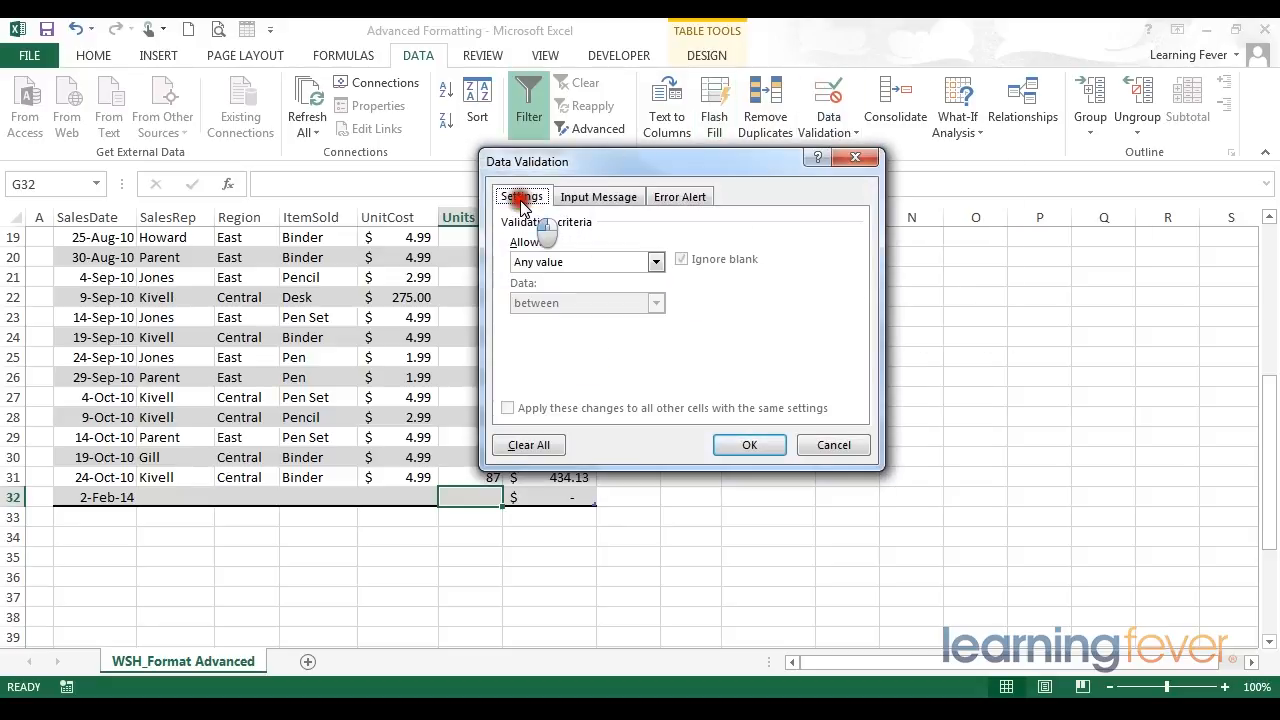
{"action": "left_click", "coordinate": [565, 261]}
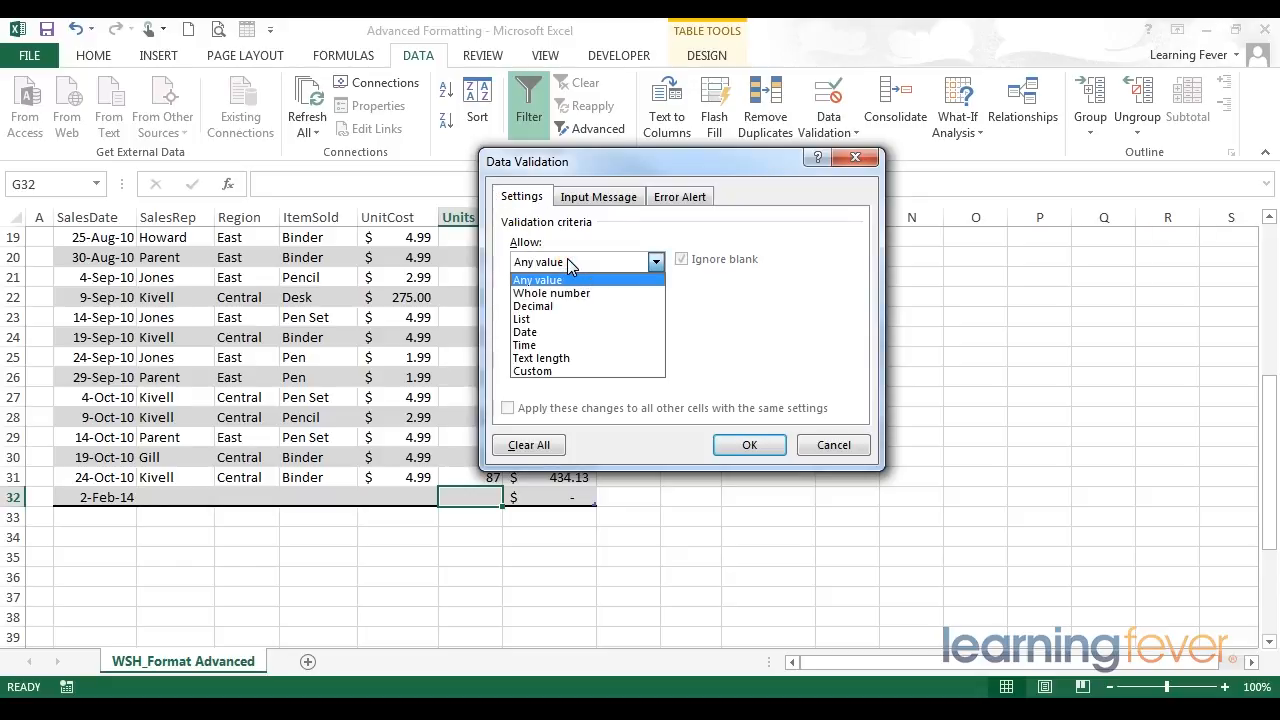
{"action": "left_click", "coordinate": [560, 294]}
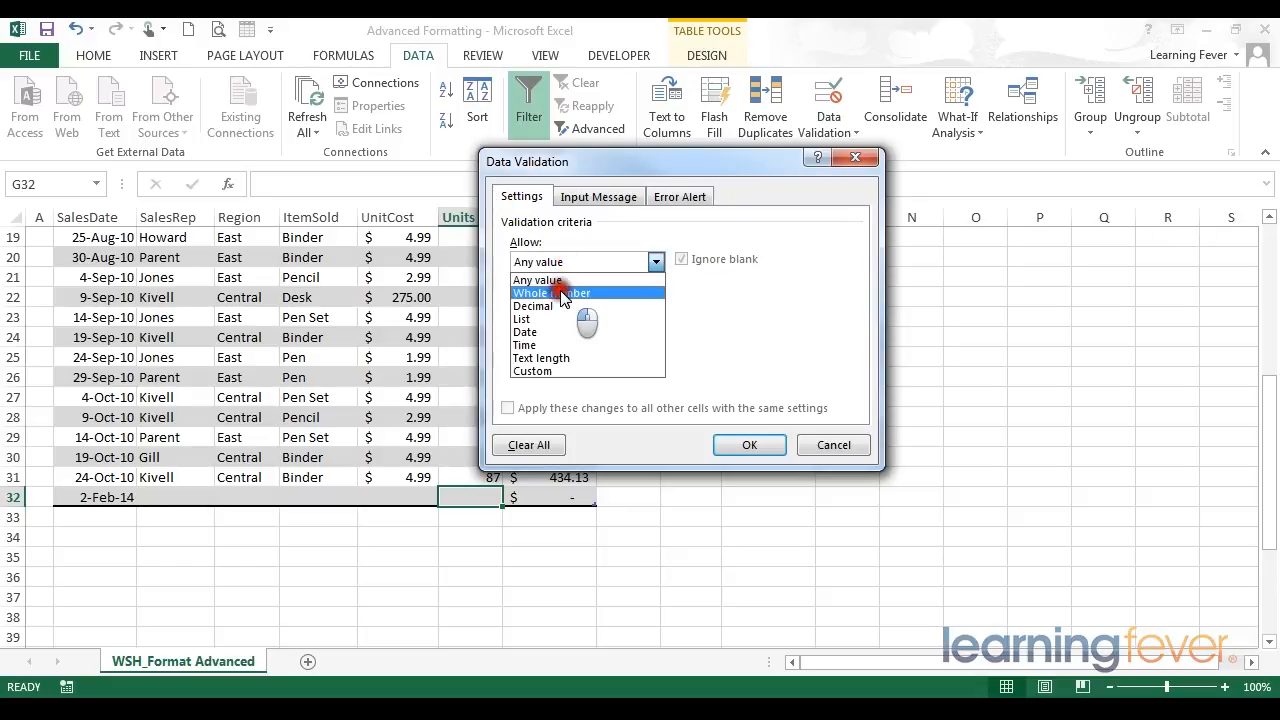
{"action": "left_click_drag", "start_coordinate": [555, 165], "coordinate": [712, 214]}
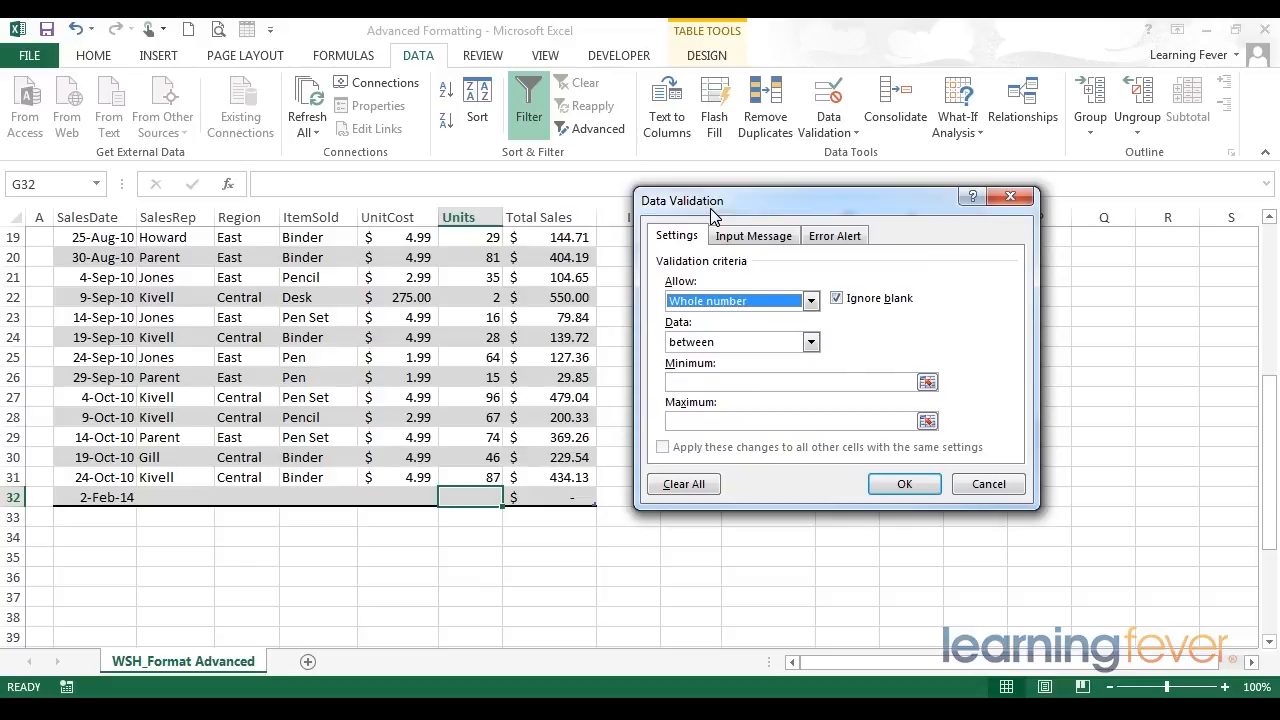
{"action": "left_click", "coordinate": [734, 341]}
{"action": "left_click", "coordinate": [723, 339]}
{"action": "left_click", "coordinate": [714, 383]}
{"action": "type", "text": "0"}
{"action": "left_click", "coordinate": [714, 422]}
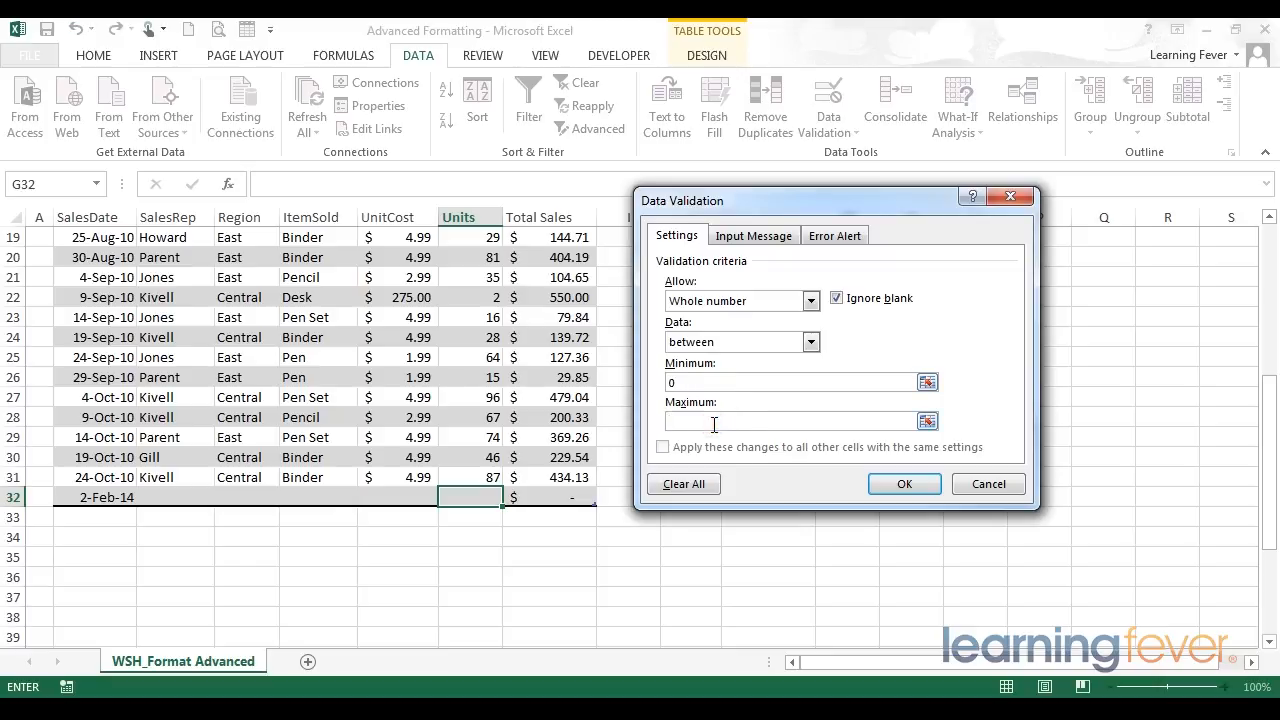
{"action": "type", "text": "1000000"}
Set the error alert style for G32's validation to Warning.
{"action": "left_click", "coordinate": [820, 238]}
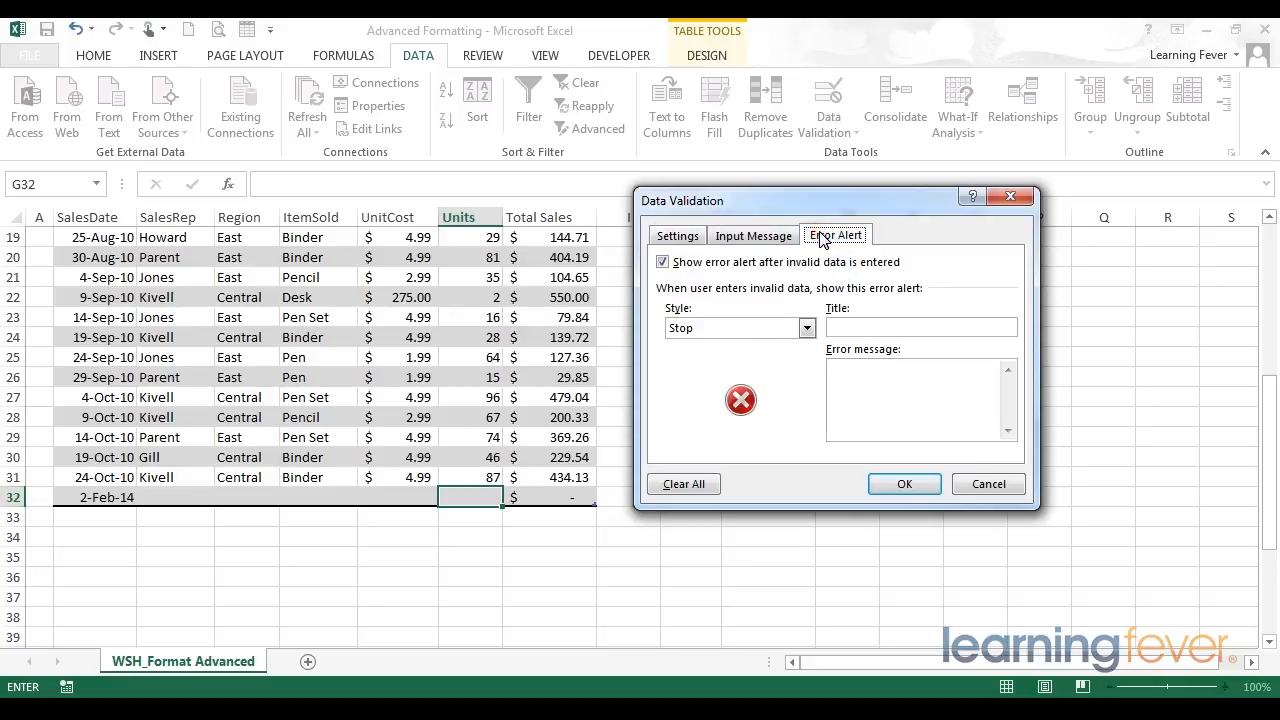
{"action": "left_click", "coordinate": [878, 400]}
{"action": "left_click", "coordinate": [860, 330]}
{"action": "left_click", "coordinate": [807, 329]}
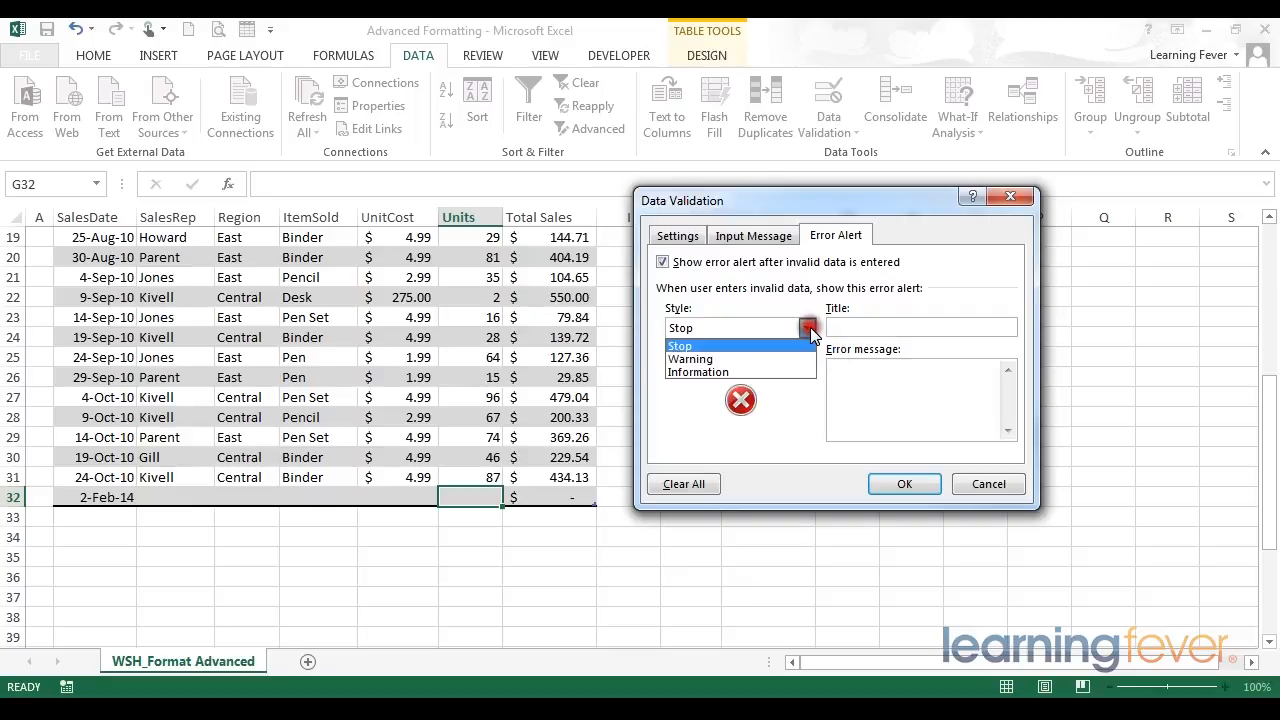
{"action": "left_click", "coordinate": [791, 359]}
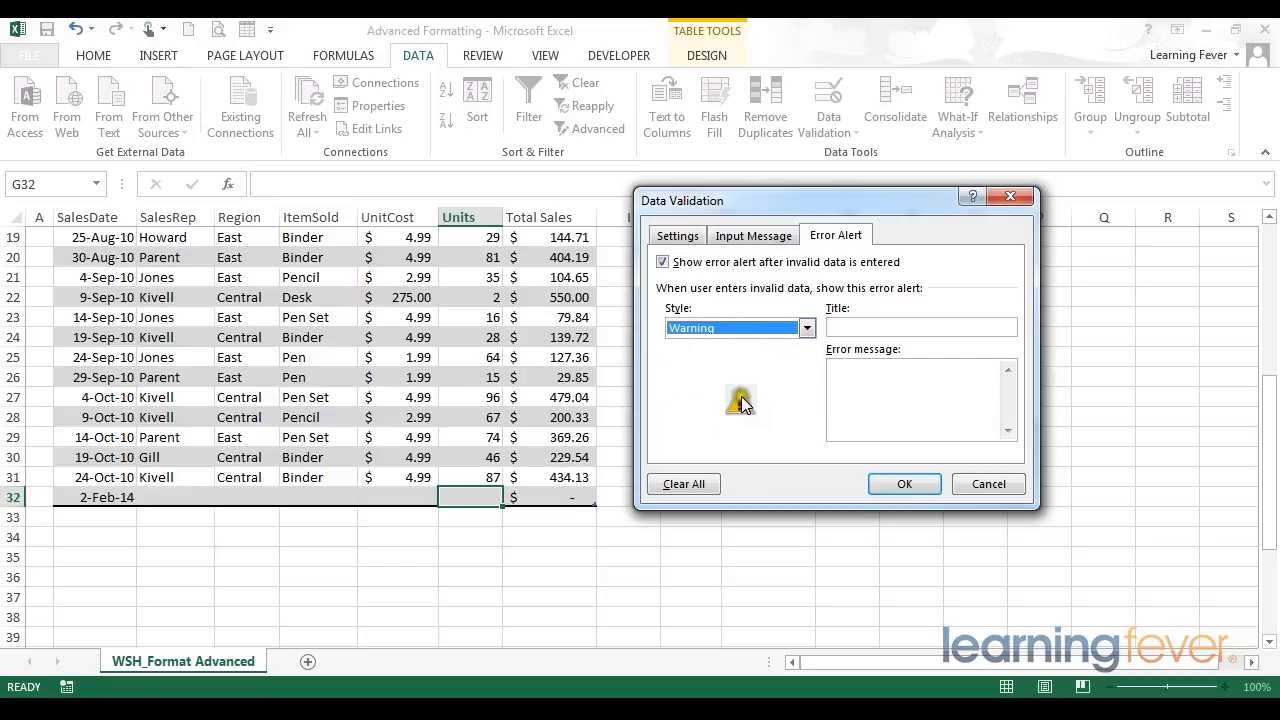
{"action": "left_click", "coordinate": [806, 328]}
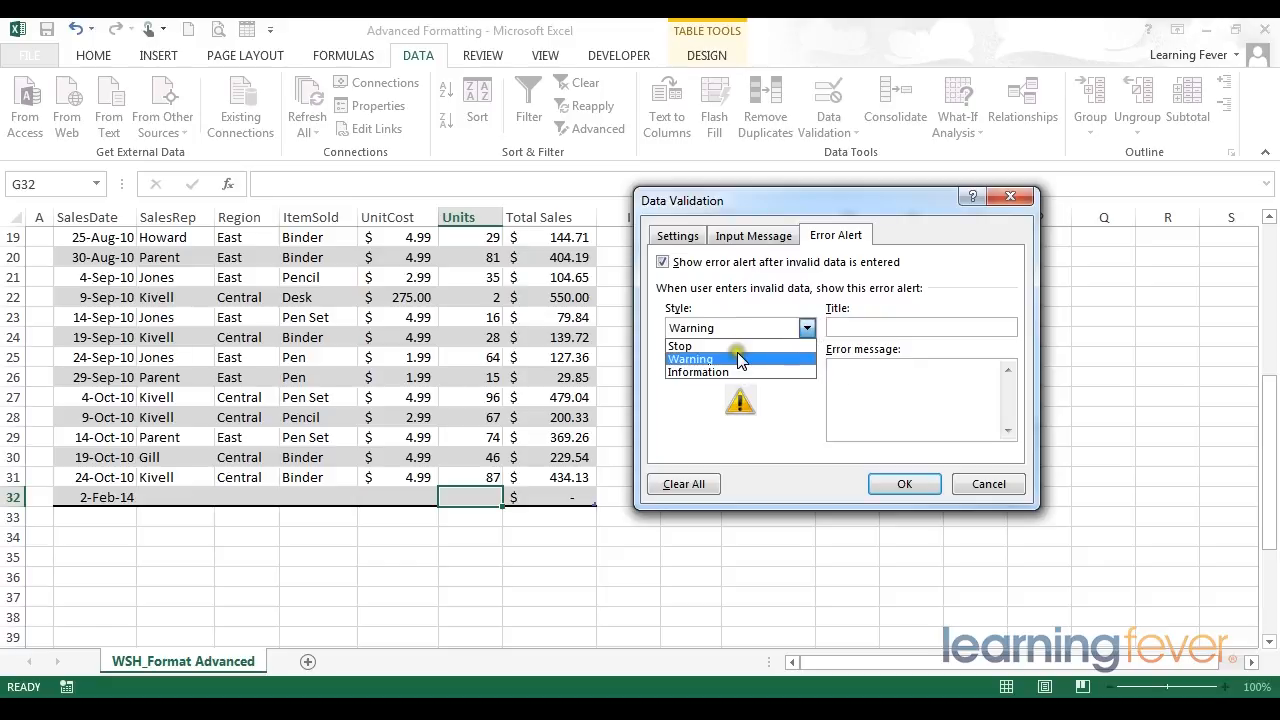
{"action": "left_click", "coordinate": [739, 359]}
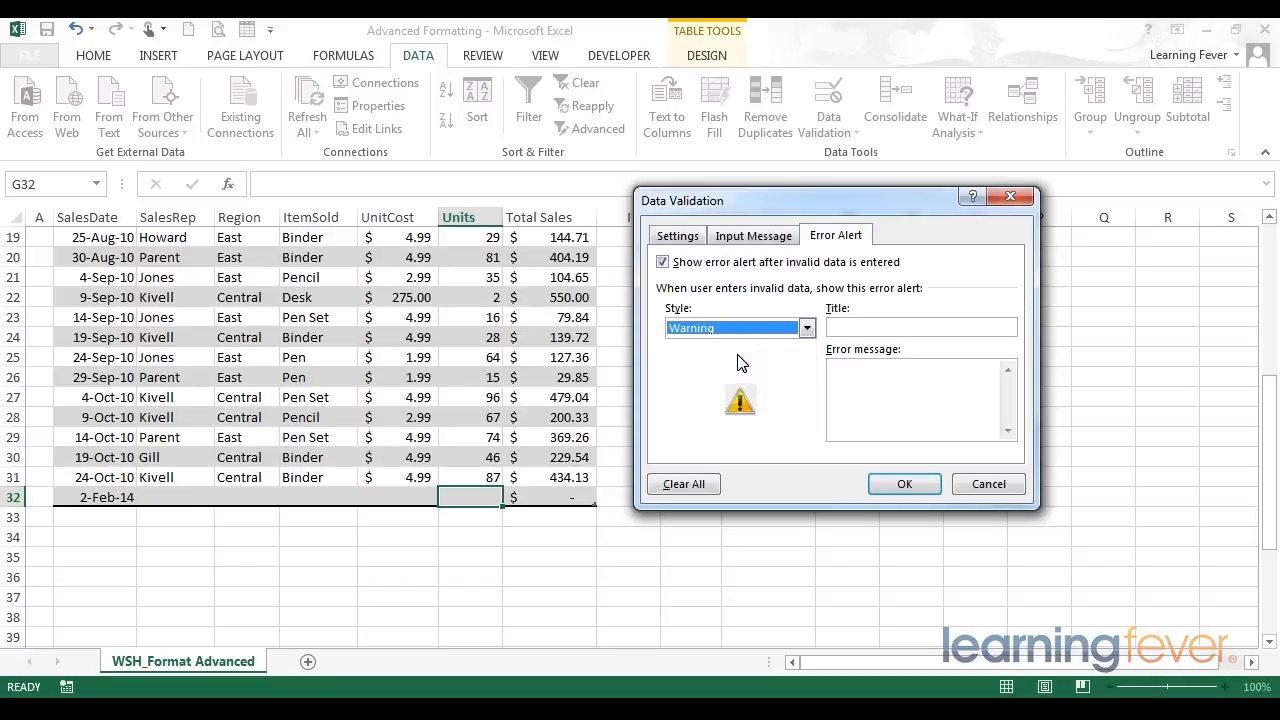
Title the alert "Dear User" with the message "Please enter a value between 0 and 1,000,000 (no decimal please)" and apply the validation.
{"action": "left_click", "coordinate": [936, 327]}
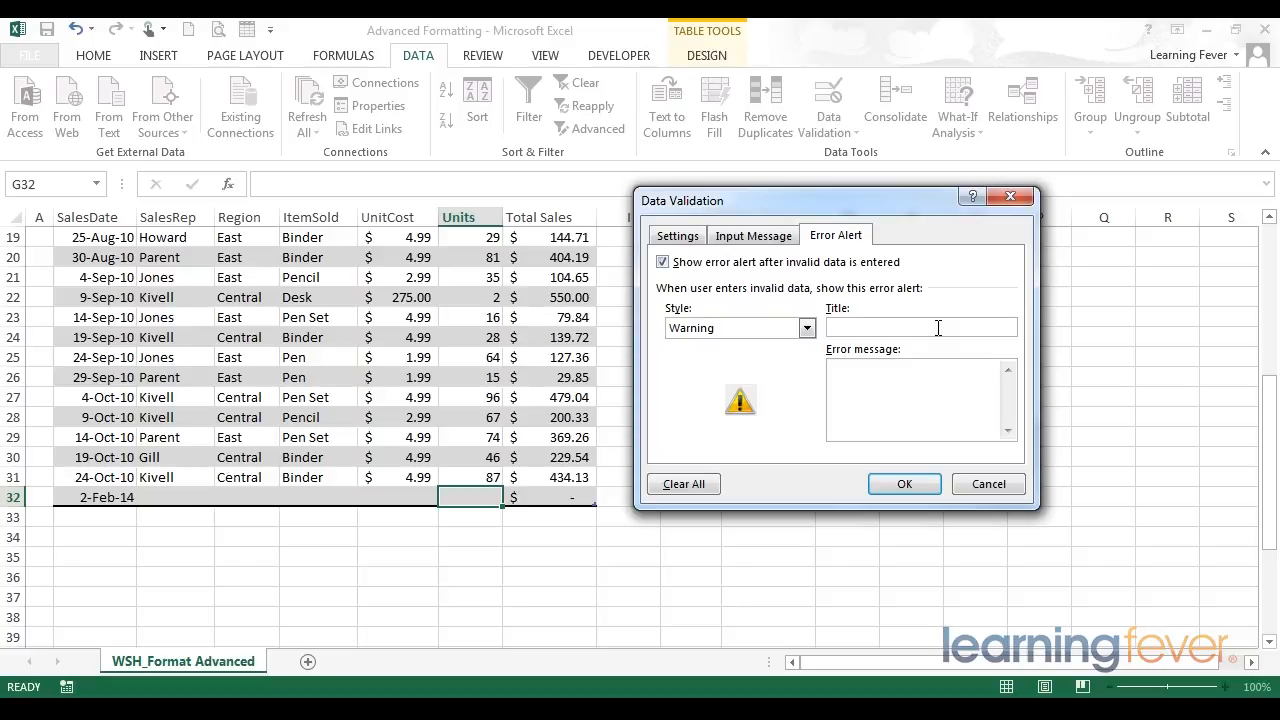
{"action": "type", "text": "Dear User"}
{"action": "type", "text": "Please enter "}
{"action": "type", "text": "a valu"}
{"action": "type", "text": "e betwe"}
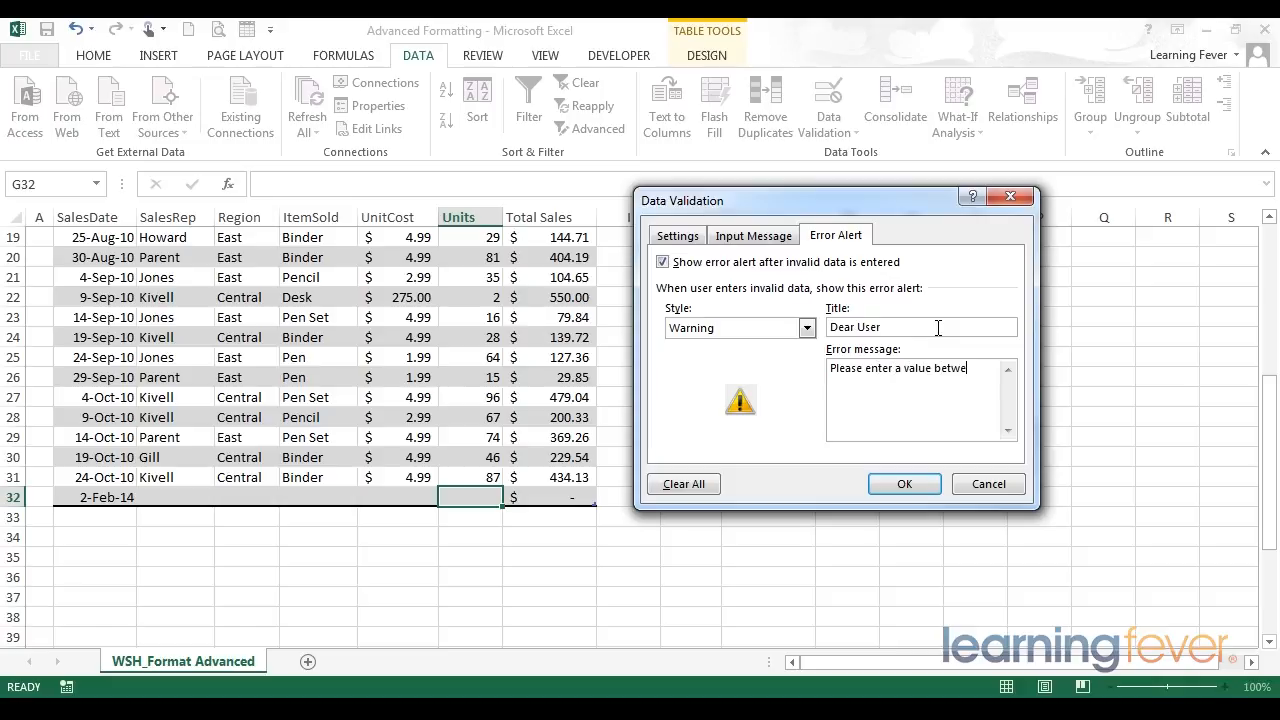
{"action": "type", "text": "en 0 and 1,000,000 (no decimal please)"}
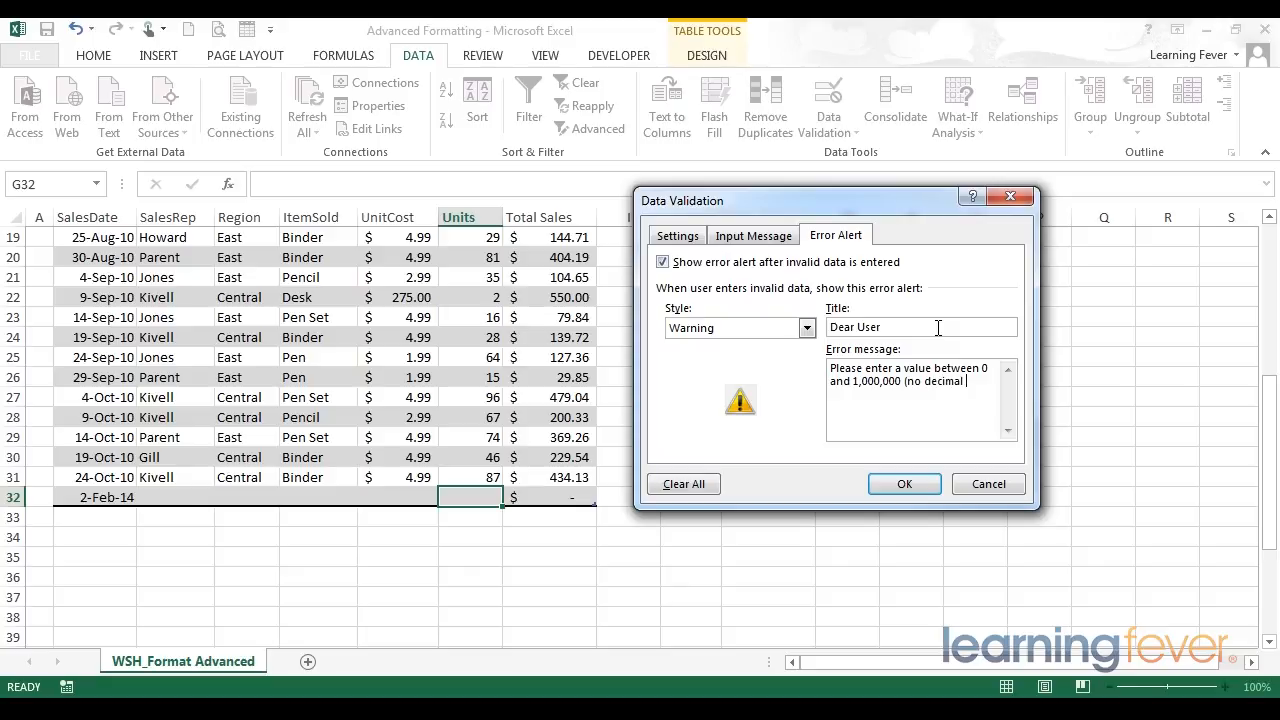
{"action": "left_click", "coordinate": [676, 238]}
{"action": "left_click", "coordinate": [690, 421]}
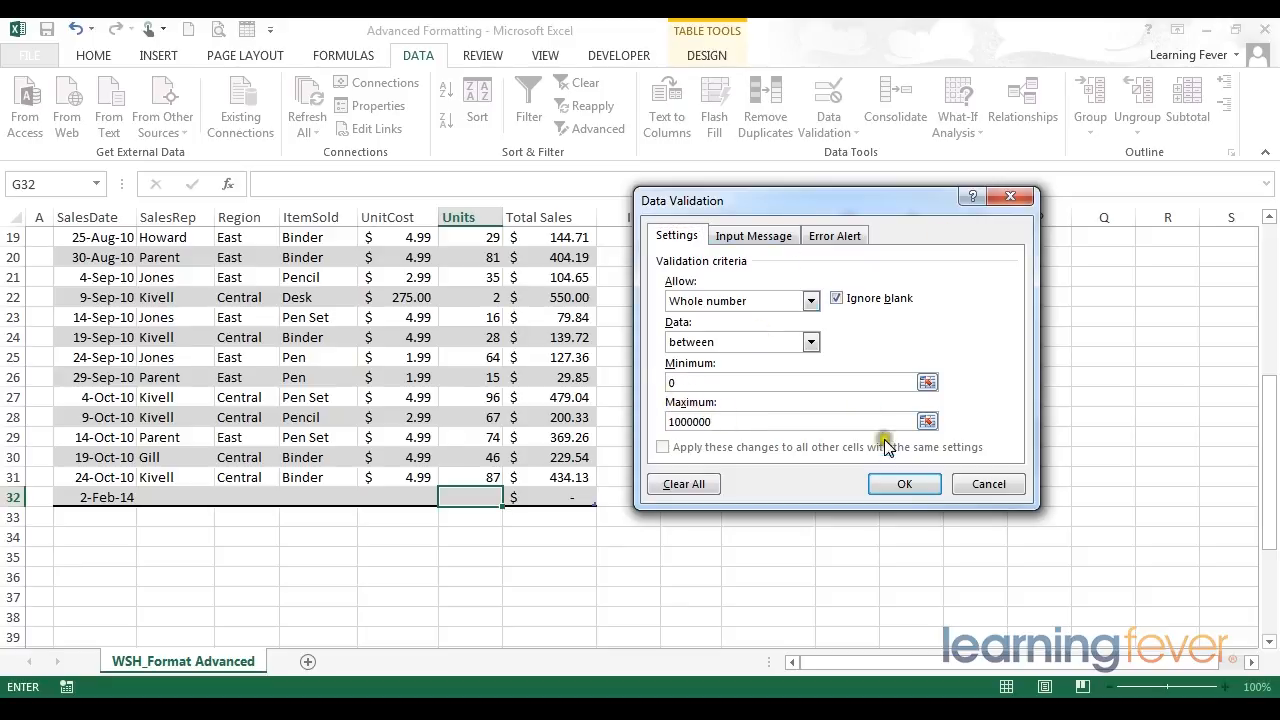
{"action": "left_click", "coordinate": [900, 486]}
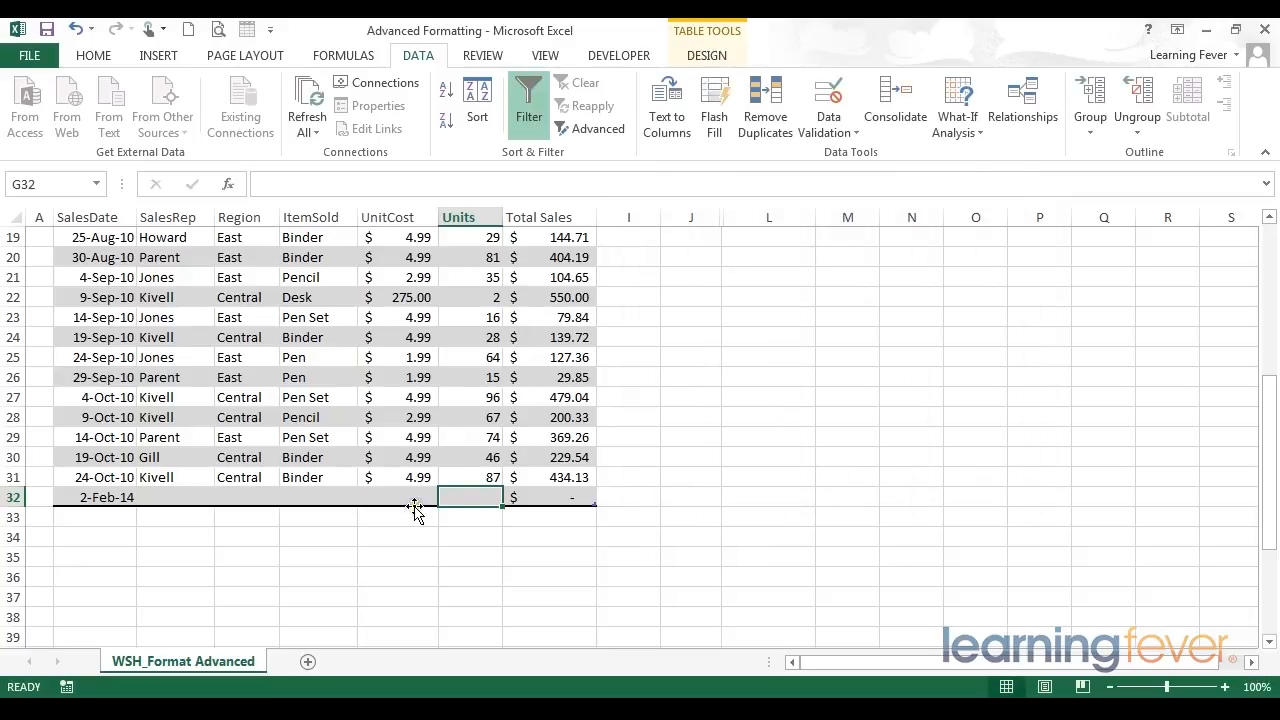
Test G32's whole-number rule by entering the valid values 5, 1 and 0 in turn.
{"action": "left_click", "coordinate": [495, 498]}
{"action": "type", "text": "5"}
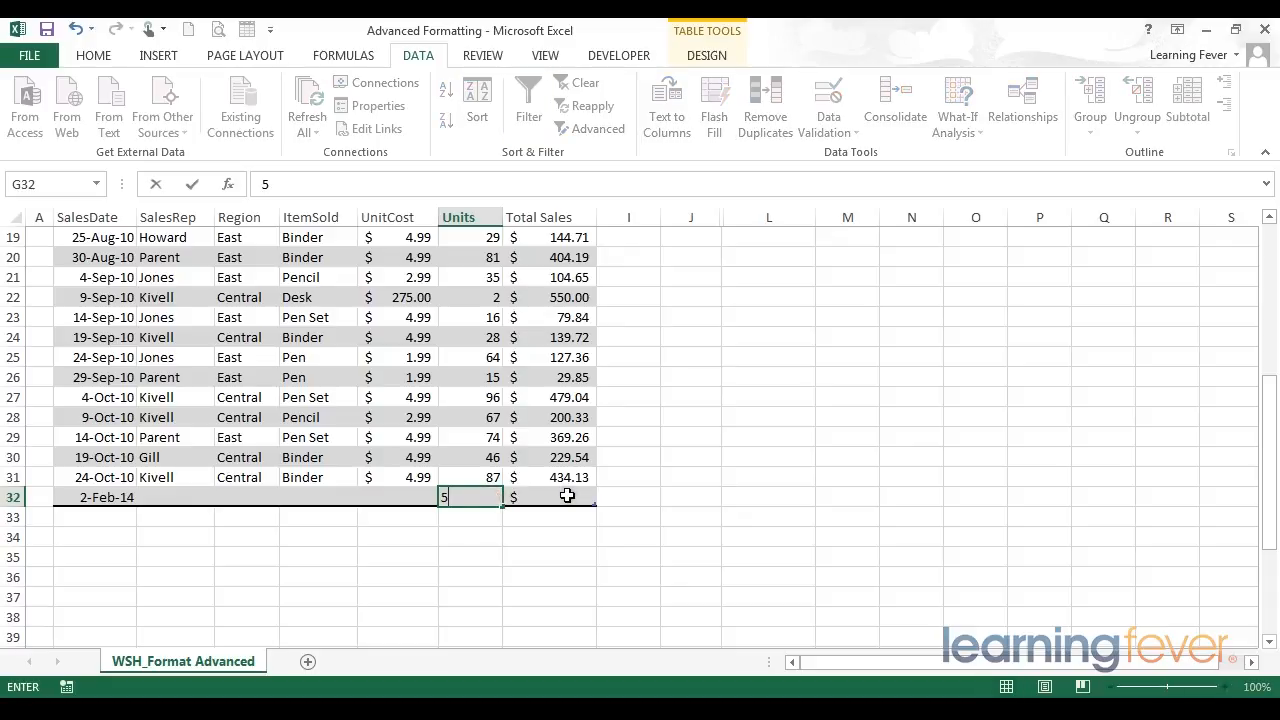
{"action": "key", "text": "Return"}
{"action": "key", "text": "Up"}
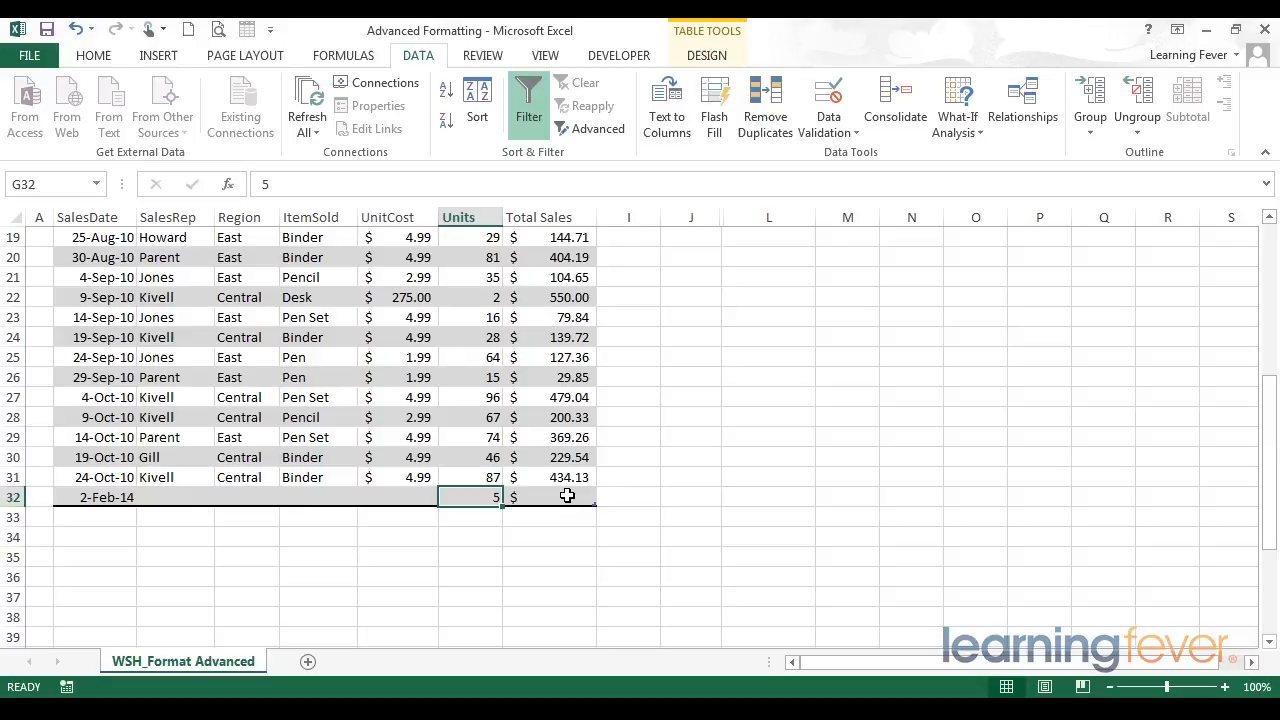
{"action": "key", "text": "Down"}
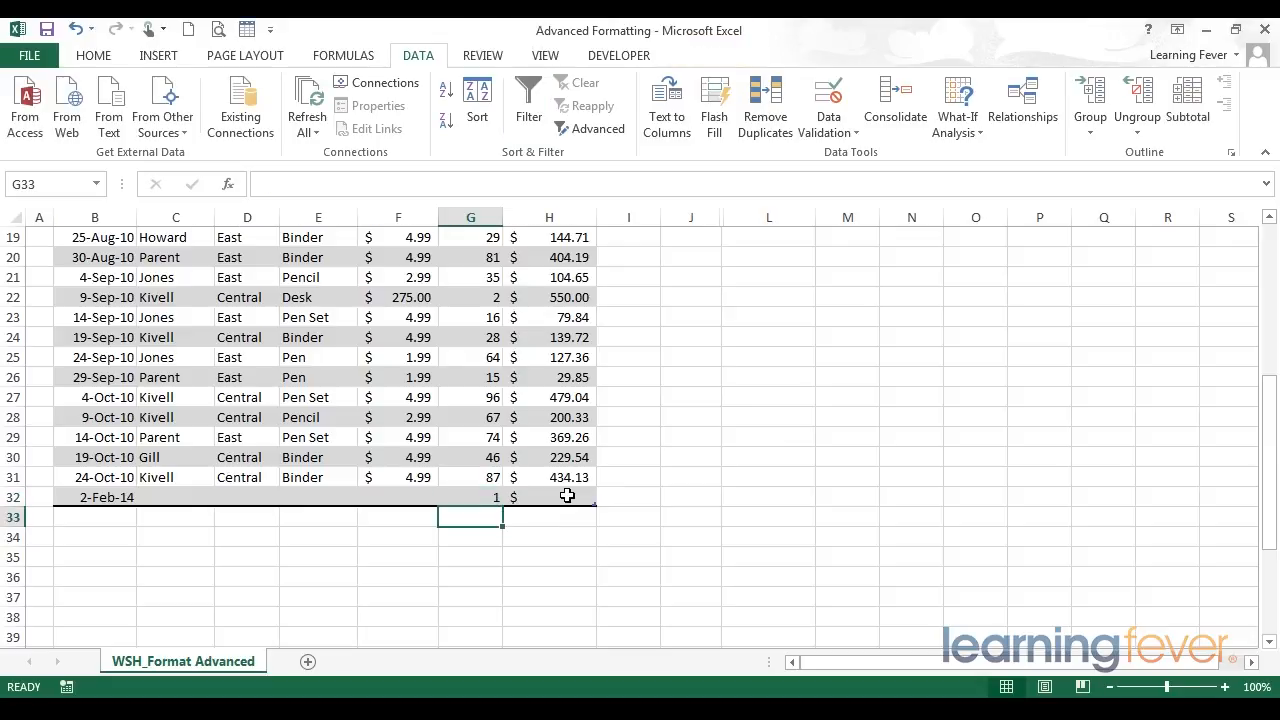
{"action": "key", "text": "Up"}
{"action": "type", "text": "0"}
{"action": "key", "text": "Return"}
{"action": "key", "text": "Up"}
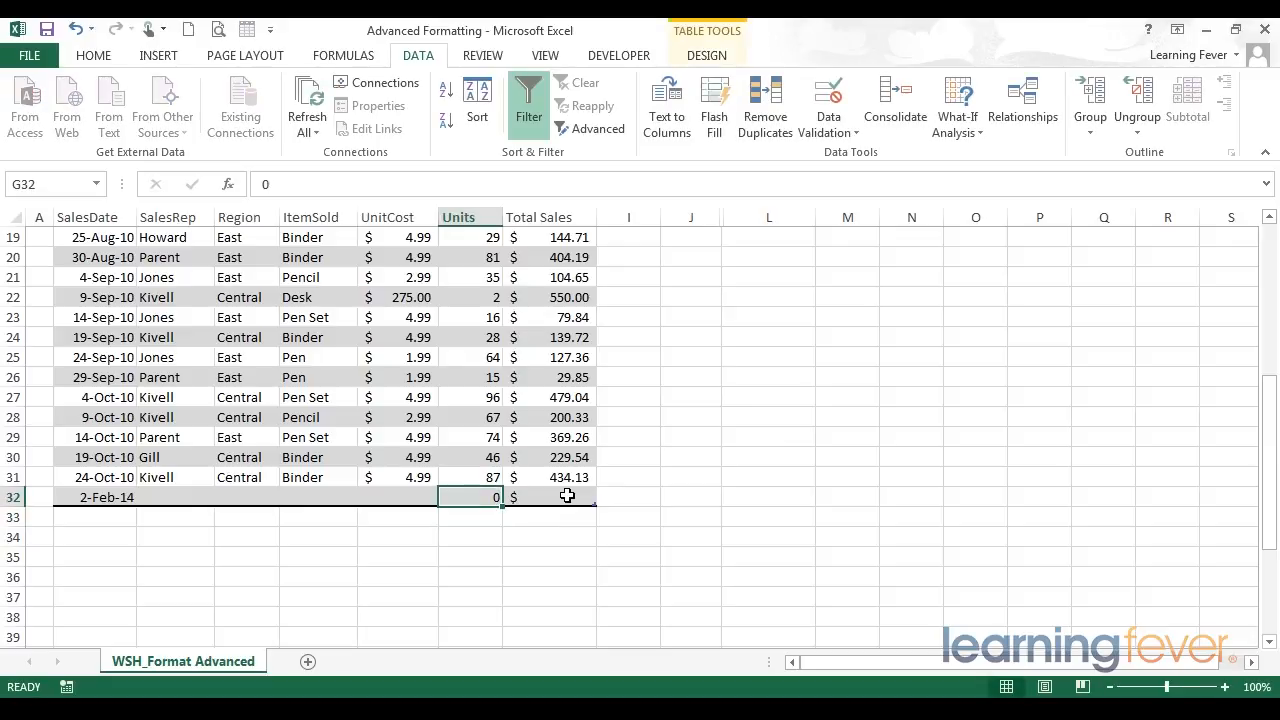
{"action": "key", "text": "Up"}
{"action": "key", "text": "Down"}
{"action": "type", "text": "20000000000"}
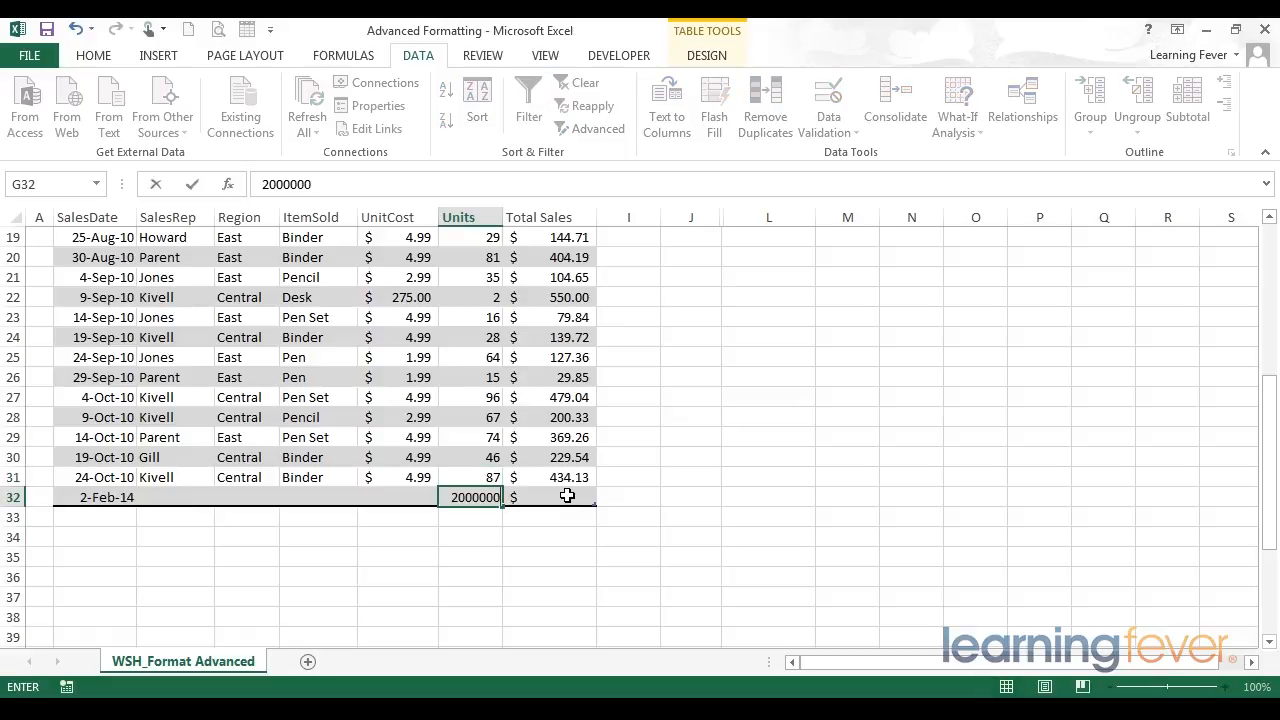
{"action": "key", "text": "Return"}
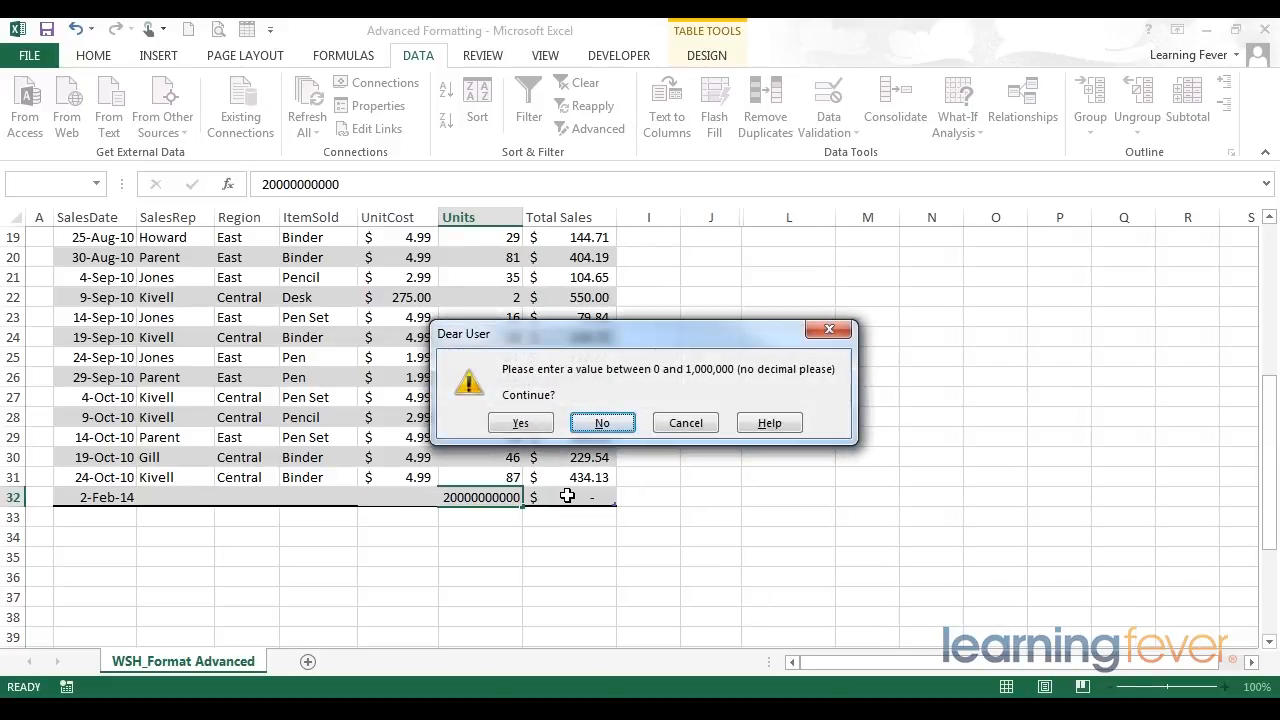
{"action": "left_click_drag", "start_coordinate": [543, 332], "coordinate": [545, 305]}
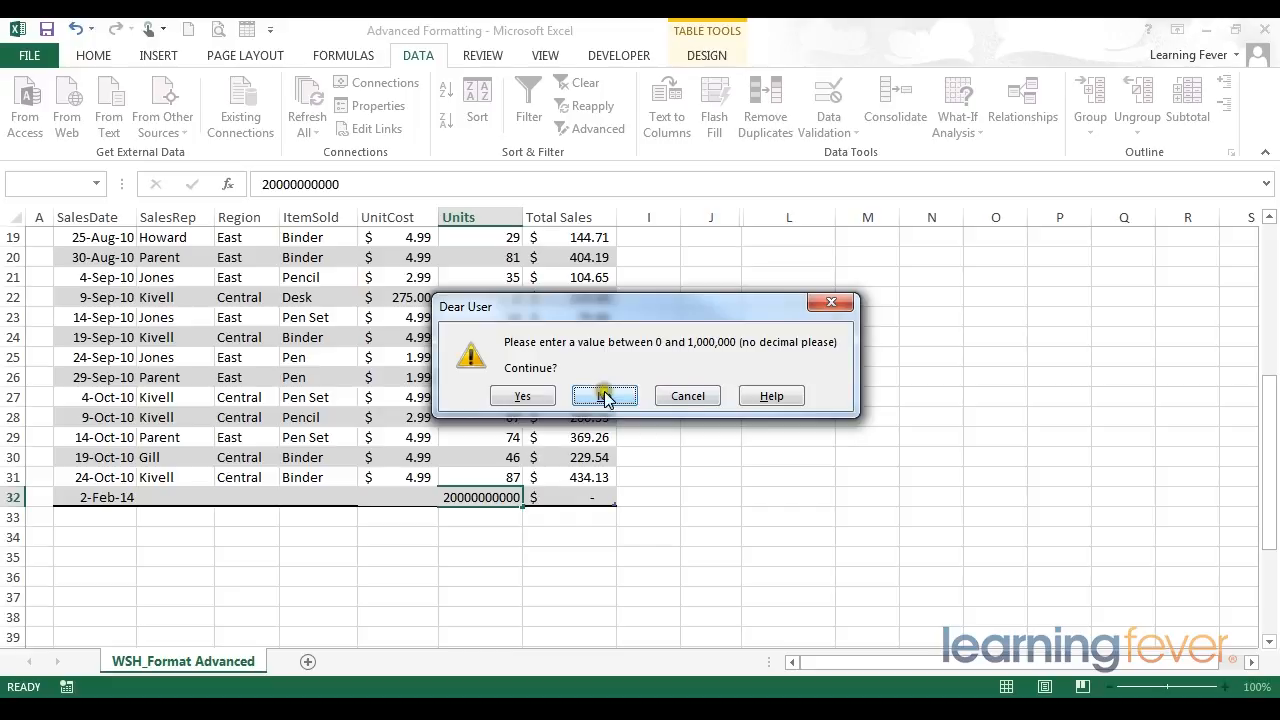
{"action": "left_click", "coordinate": [538, 397]}
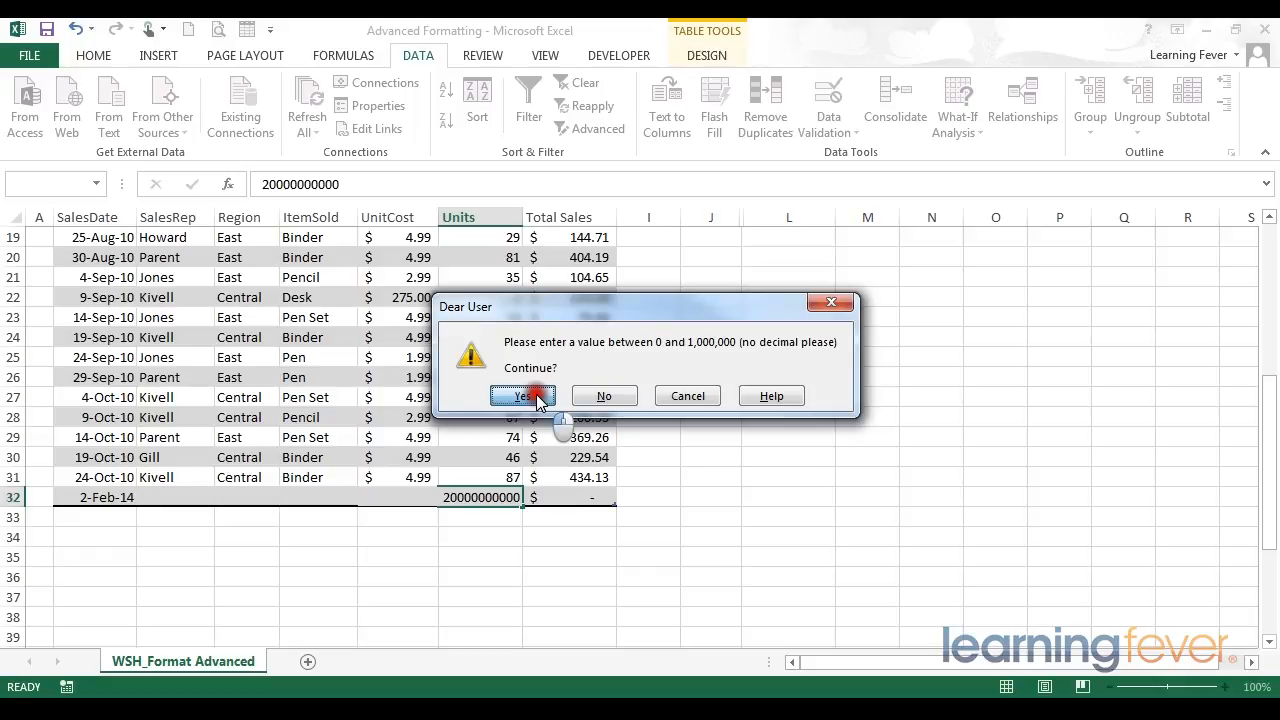
{"action": "left_click_drag", "start_coordinate": [483, 548], "coordinate": [478, 530]}
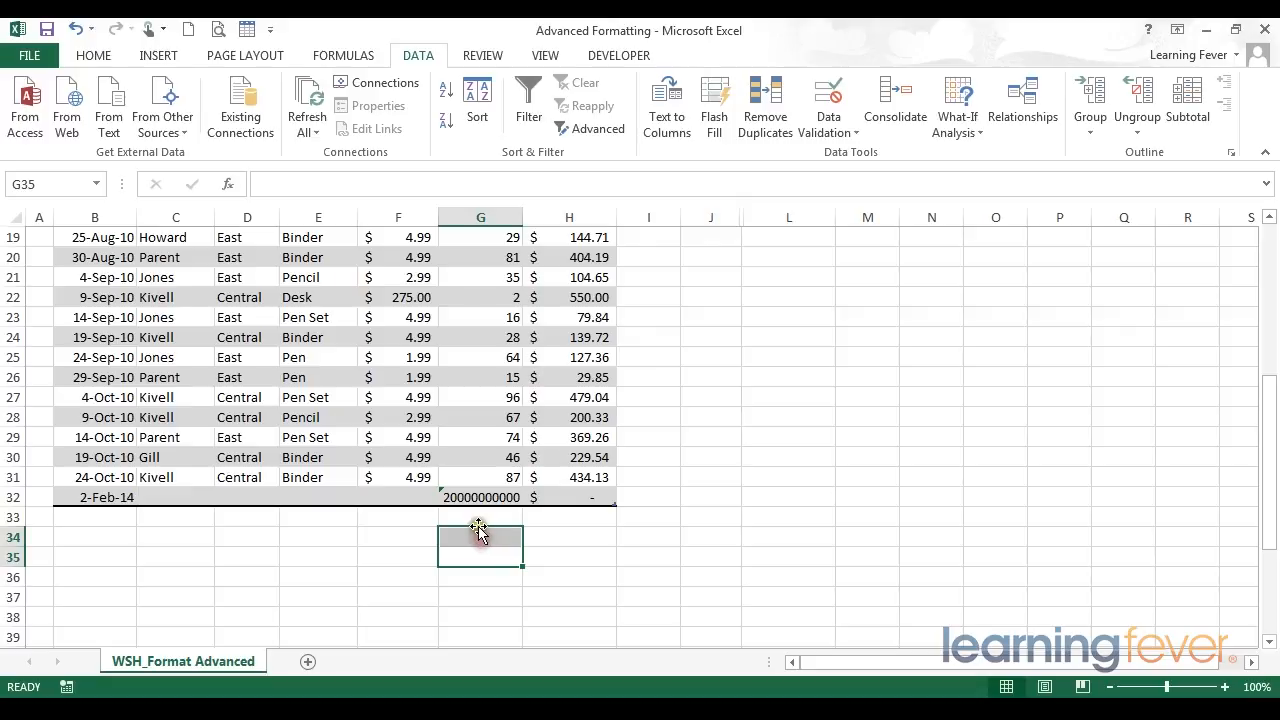
Review the error options for G32's data validation error and ignore the error.
{"action": "left_click", "coordinate": [456, 496]}
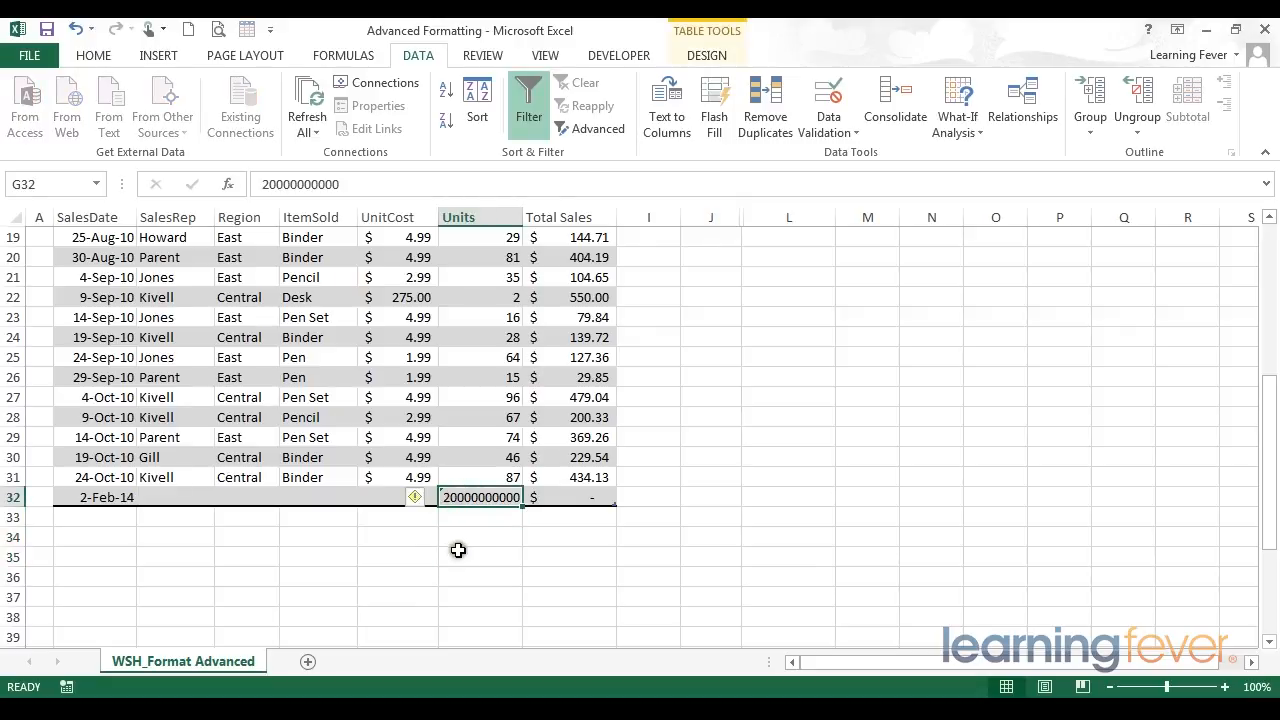
{"action": "left_click", "coordinate": [414, 498]}
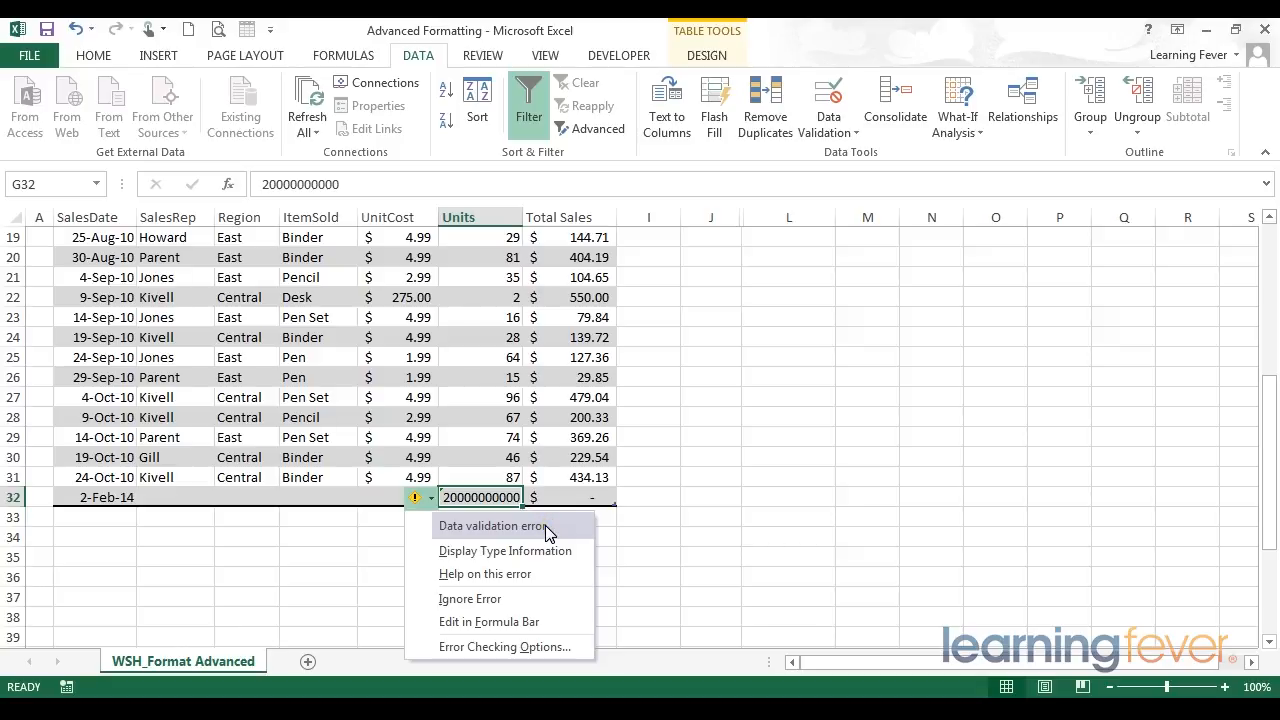
{"action": "left_click", "coordinate": [457, 599]}
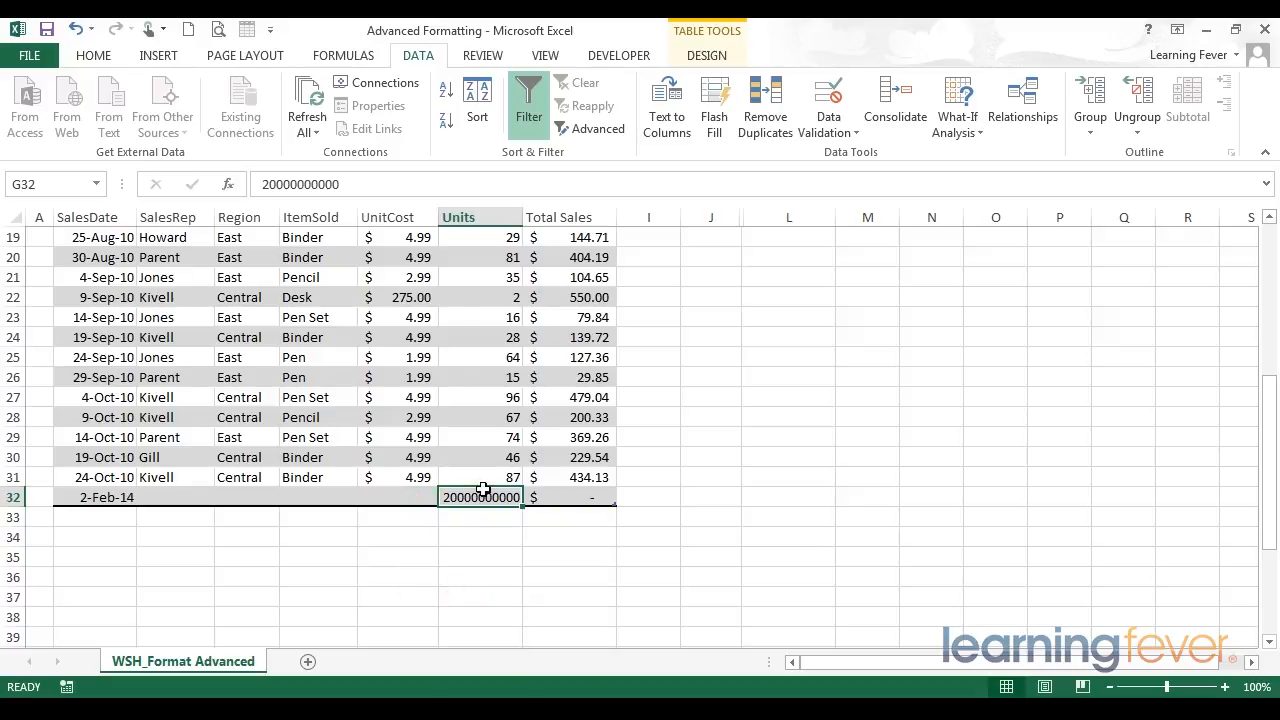
Replace the out-of-range Units value in G32 with 50.
{"action": "type", "text": "50"}
{"action": "key", "text": "Return"}
{"action": "key", "text": "Up"}
Set the data validation for SalesRep cell C32 to allow values from a list.
{"action": "key", "text": "Left"}
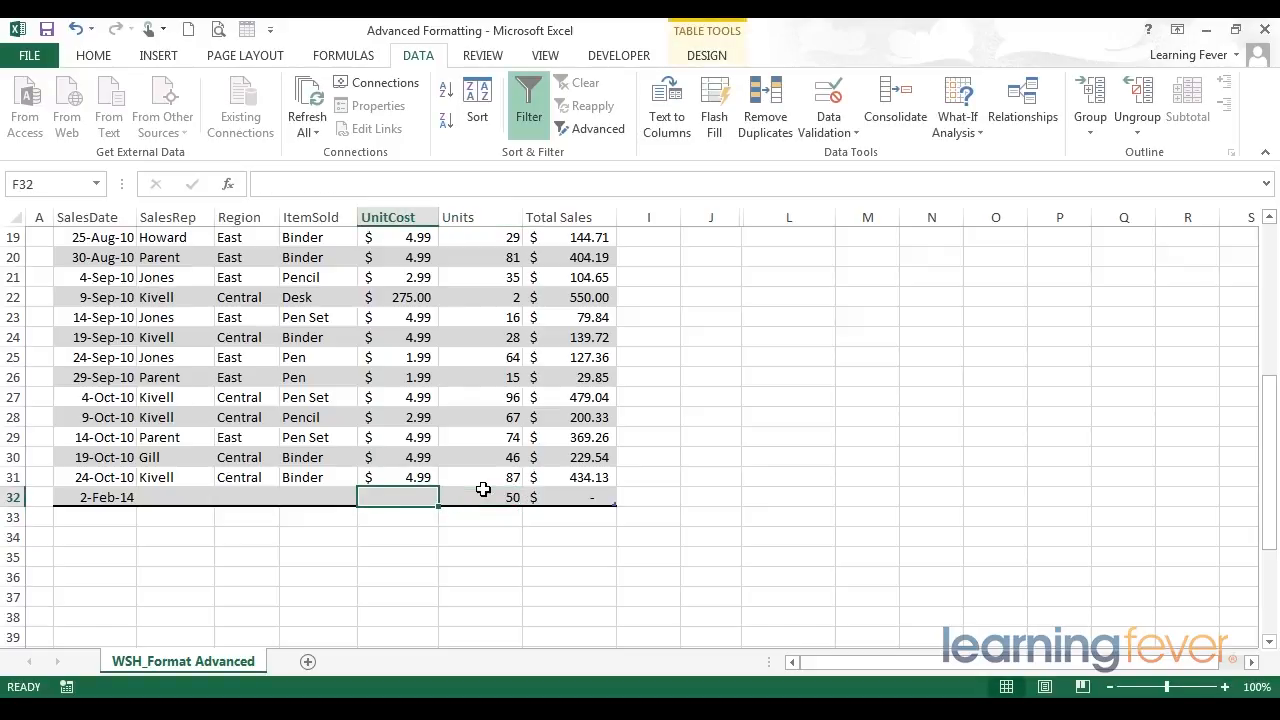
{"action": "key", "text": "Left"}
{"action": "key", "text": "Left"}
{"action": "key", "text": "Left"}
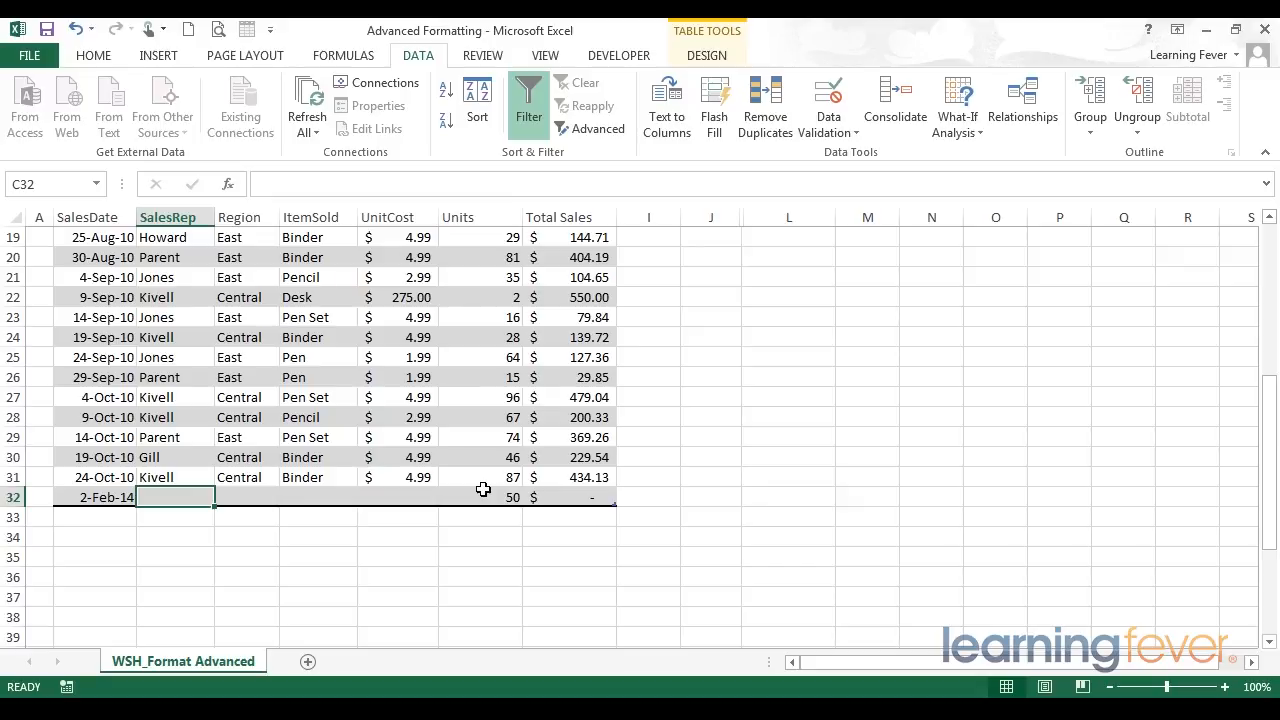
{"action": "left_click", "coordinate": [845, 132]}
{"action": "left_click", "coordinate": [850, 232]}
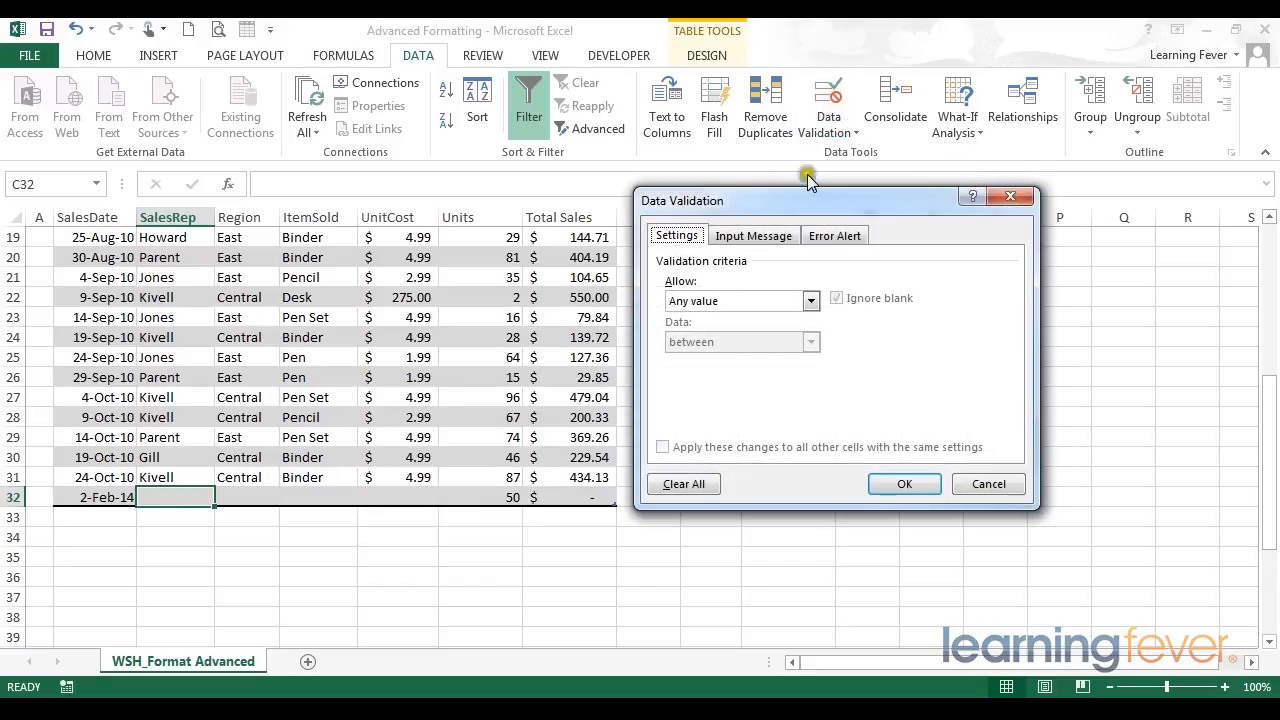
{"action": "left_click", "coordinate": [753, 301]}
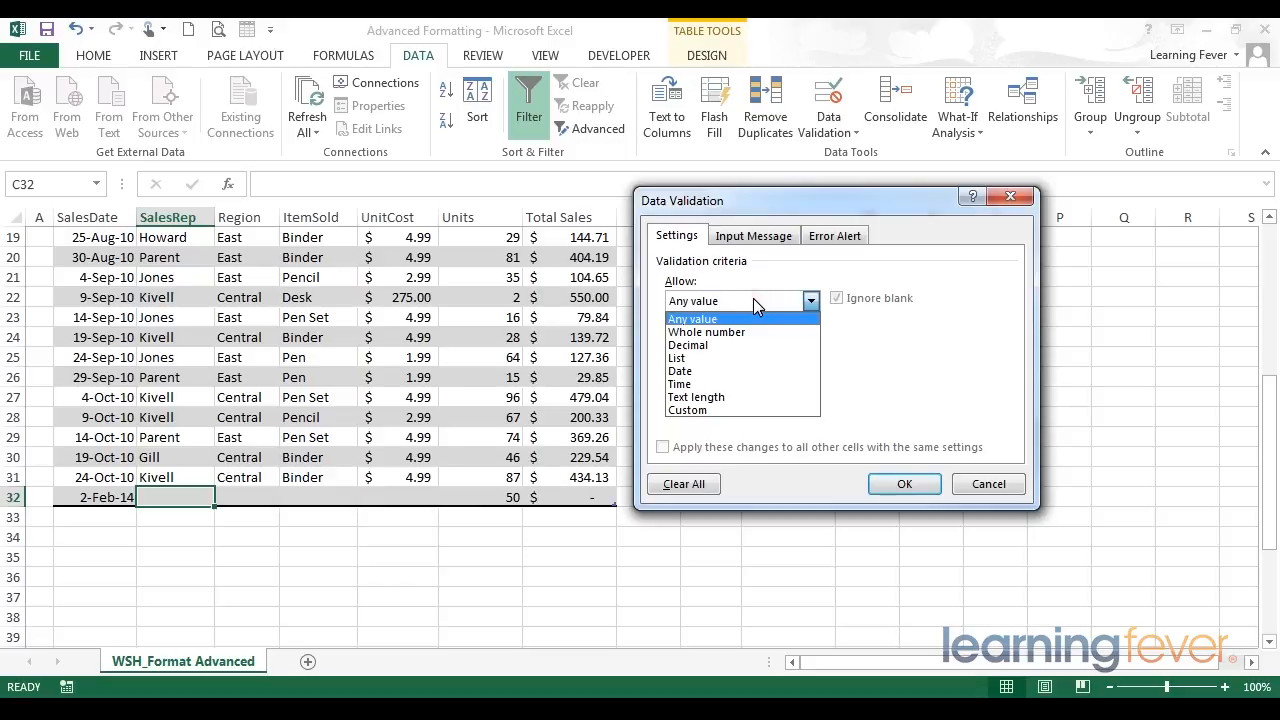
{"action": "left_click", "coordinate": [721, 371]}
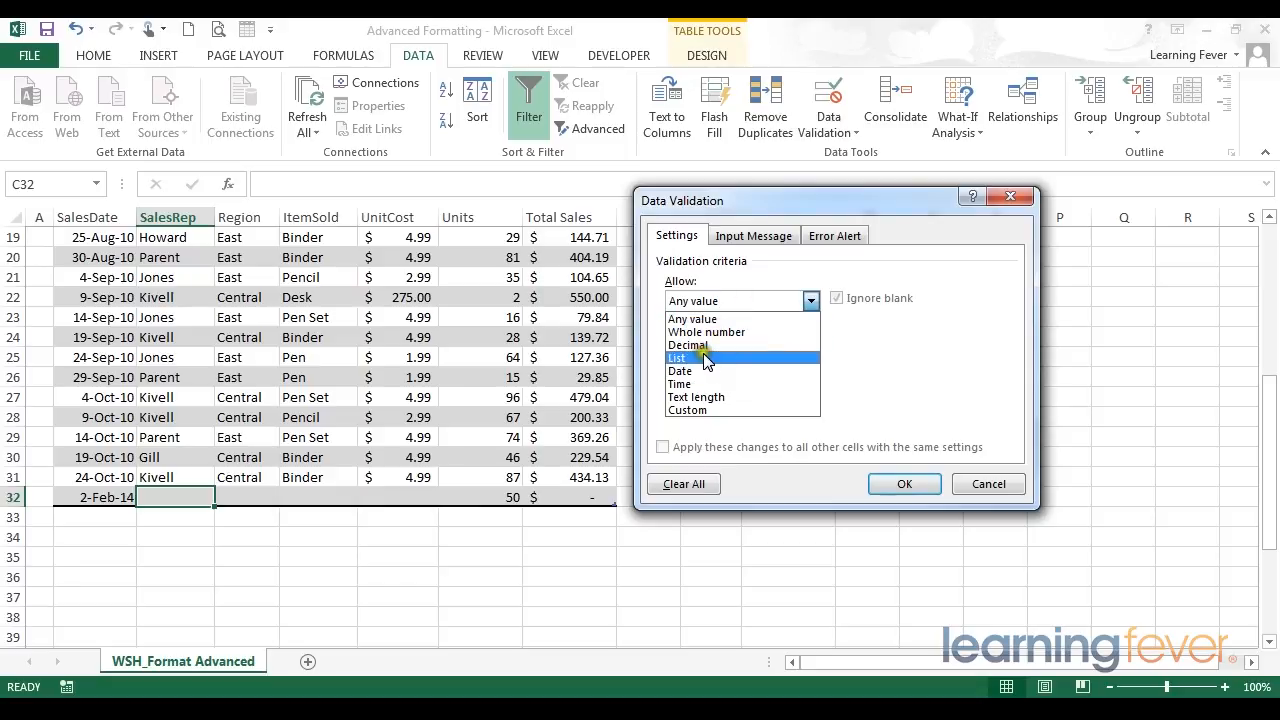
{"action": "left_click", "coordinate": [704, 358]}
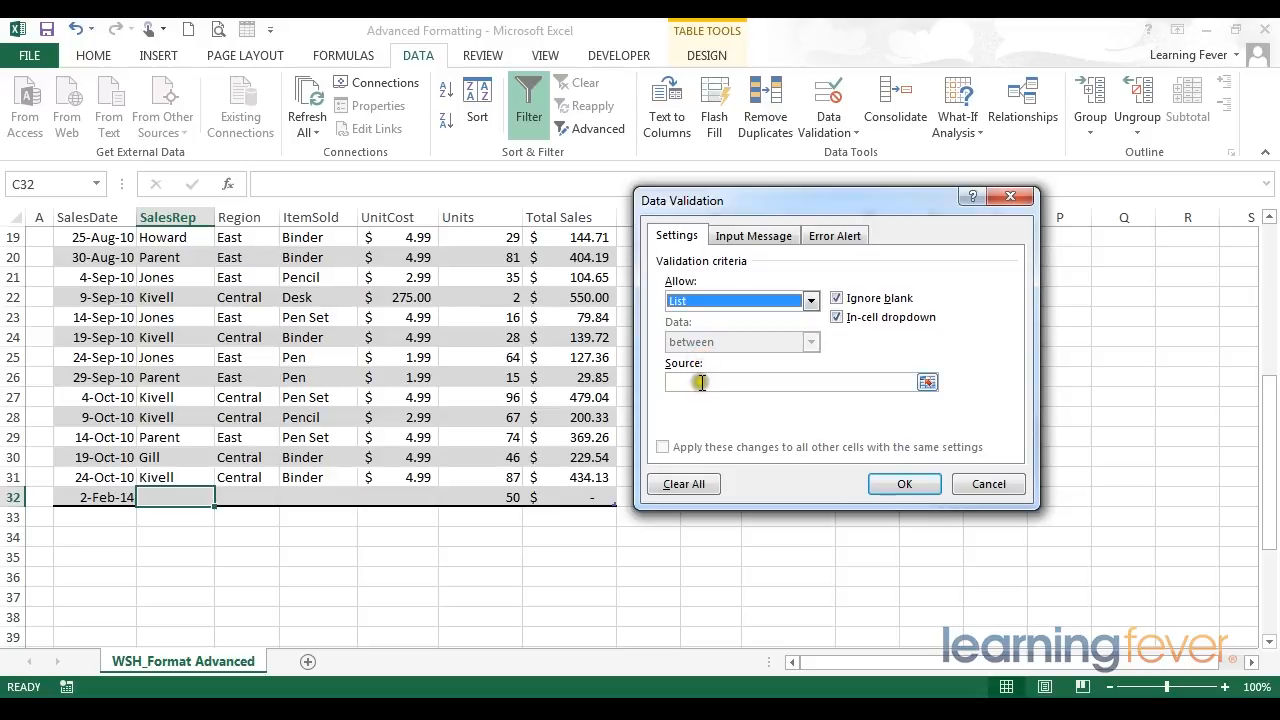
Try a comma-separated list of three sales rep names as the validation source, and clear it.
{"action": "left_click", "coordinate": [701, 382]}
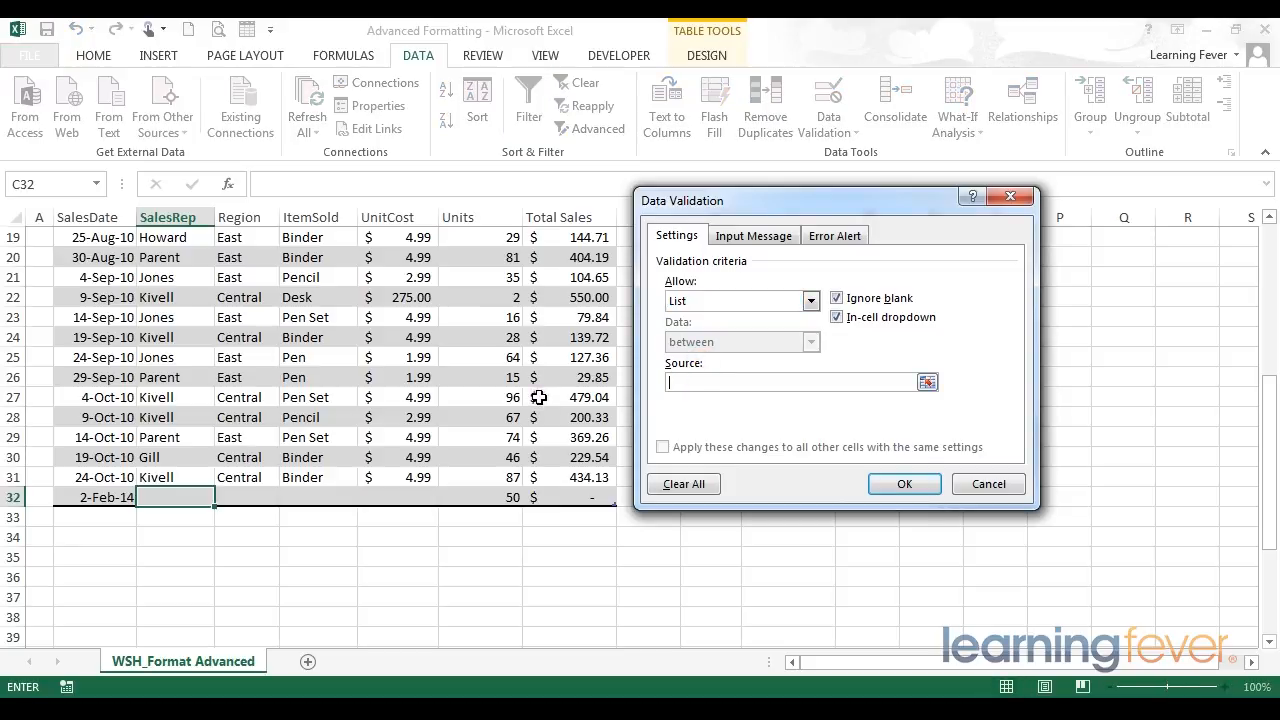
{"action": "type", "text": "Kivell,Gill,Jones"}
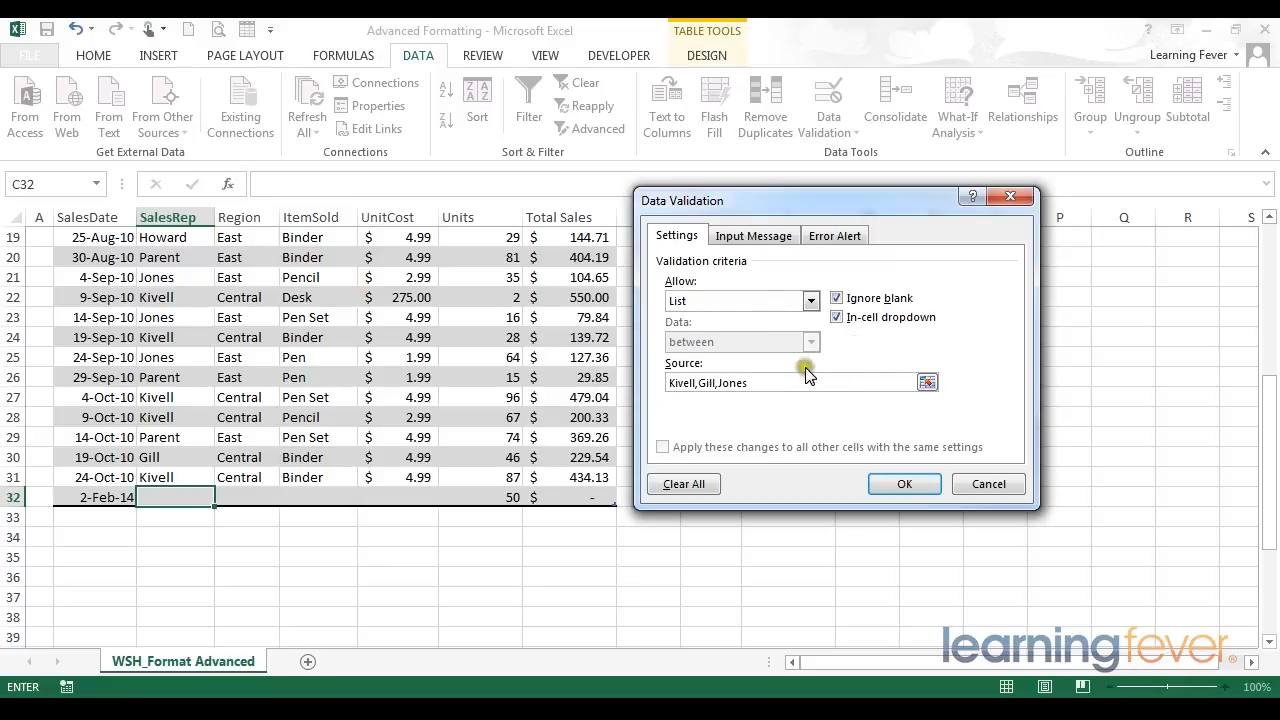
{"action": "left_click_drag", "start_coordinate": [789, 374], "coordinate": [645, 380]}
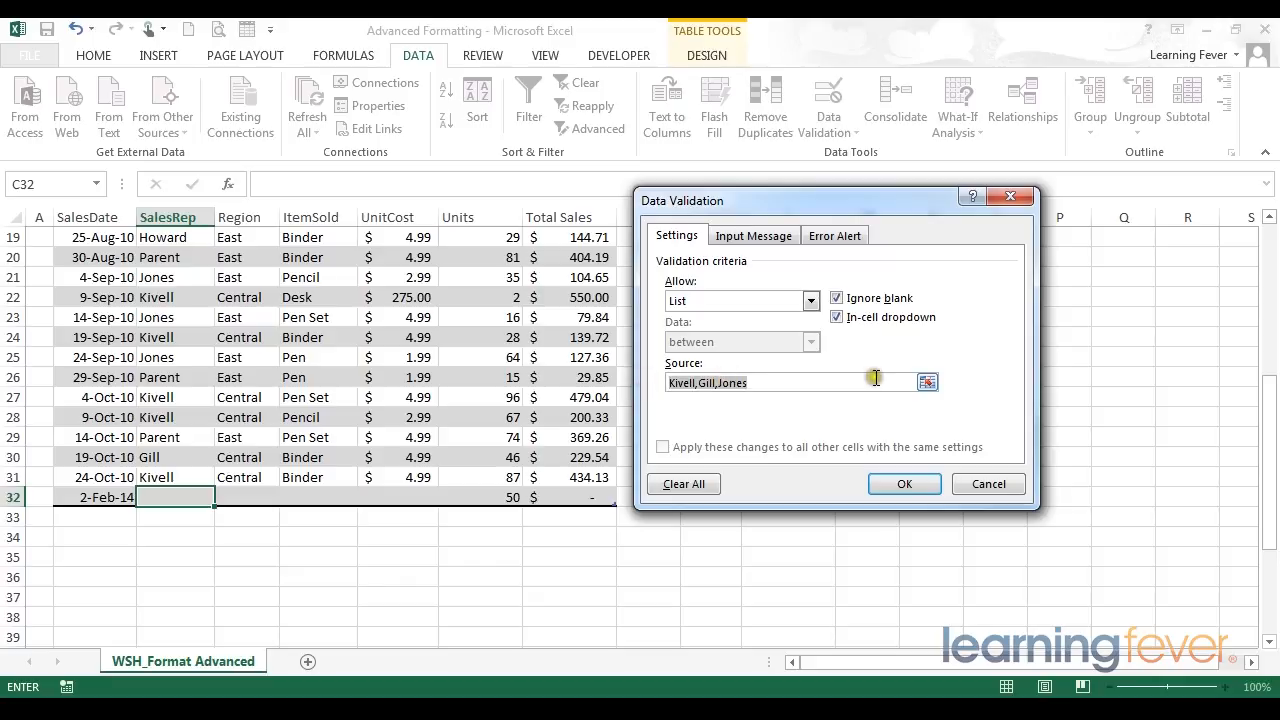
{"action": "key", "text": "Delete"}
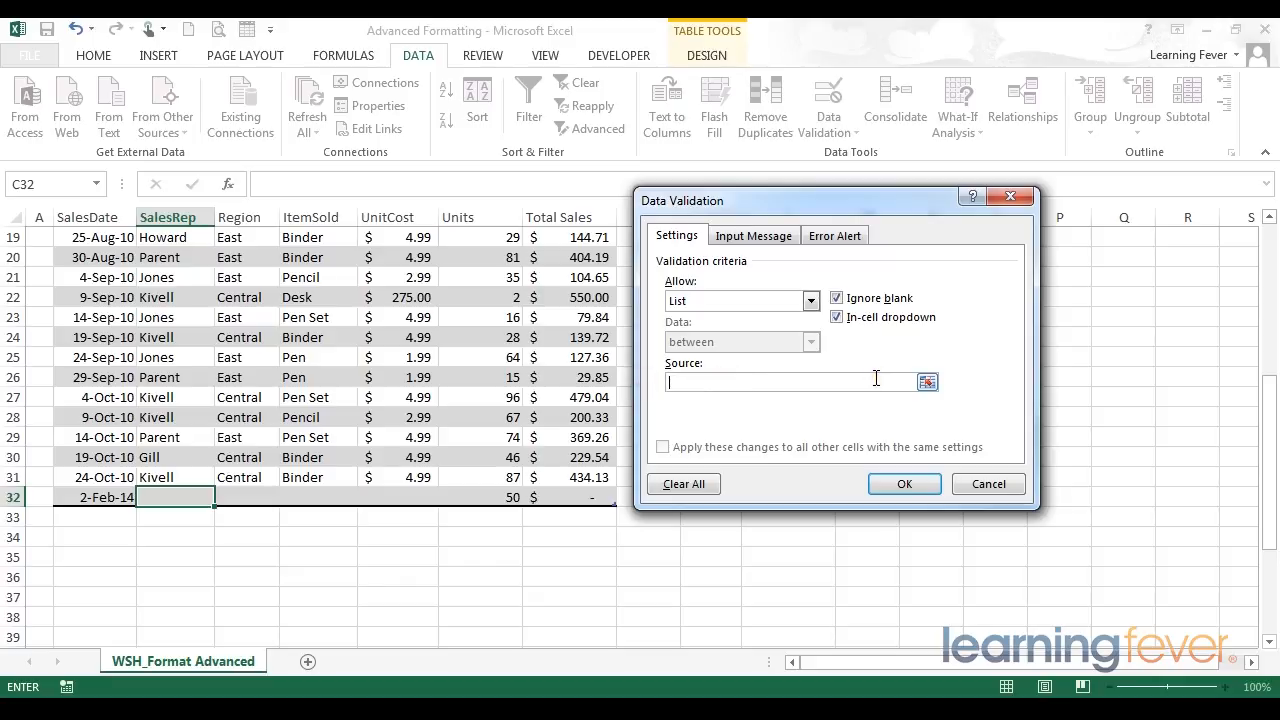
Use the names in the Sales Reps table, =$L$8:$L$13, as the list source and apply the validation.
{"action": "left_click", "coordinate": [927, 384]}
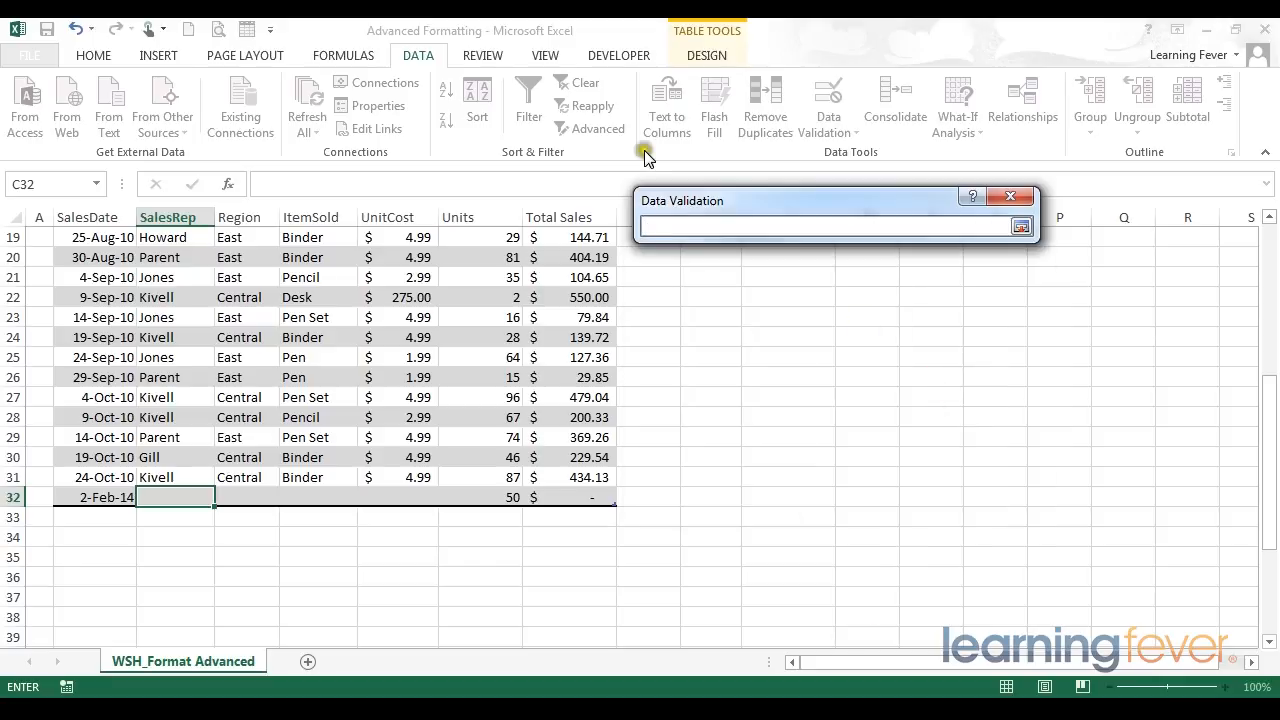
{"action": "left_click", "coordinate": [725, 397]}
{"action": "left_click_drag", "start_coordinate": [724, 370], "coordinate": [784, 396]}
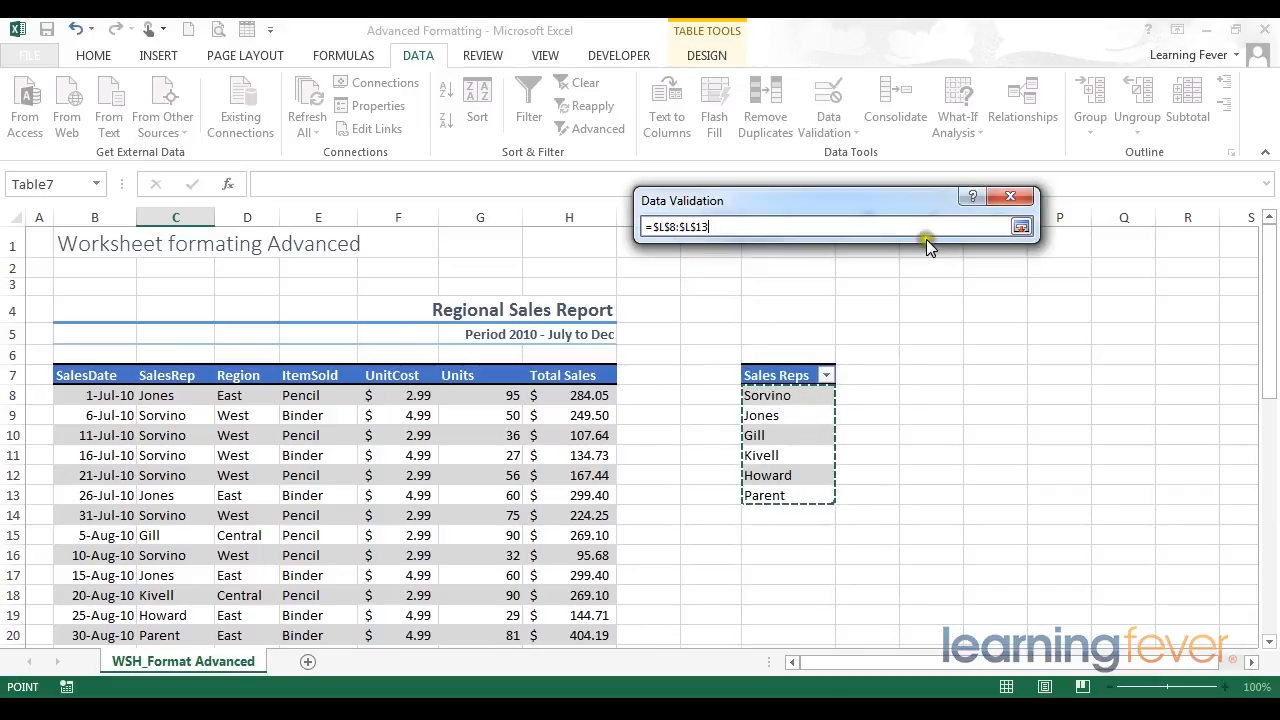
{"action": "left_click", "coordinate": [1020, 227]}
{"action": "left_click", "coordinate": [900, 483]}
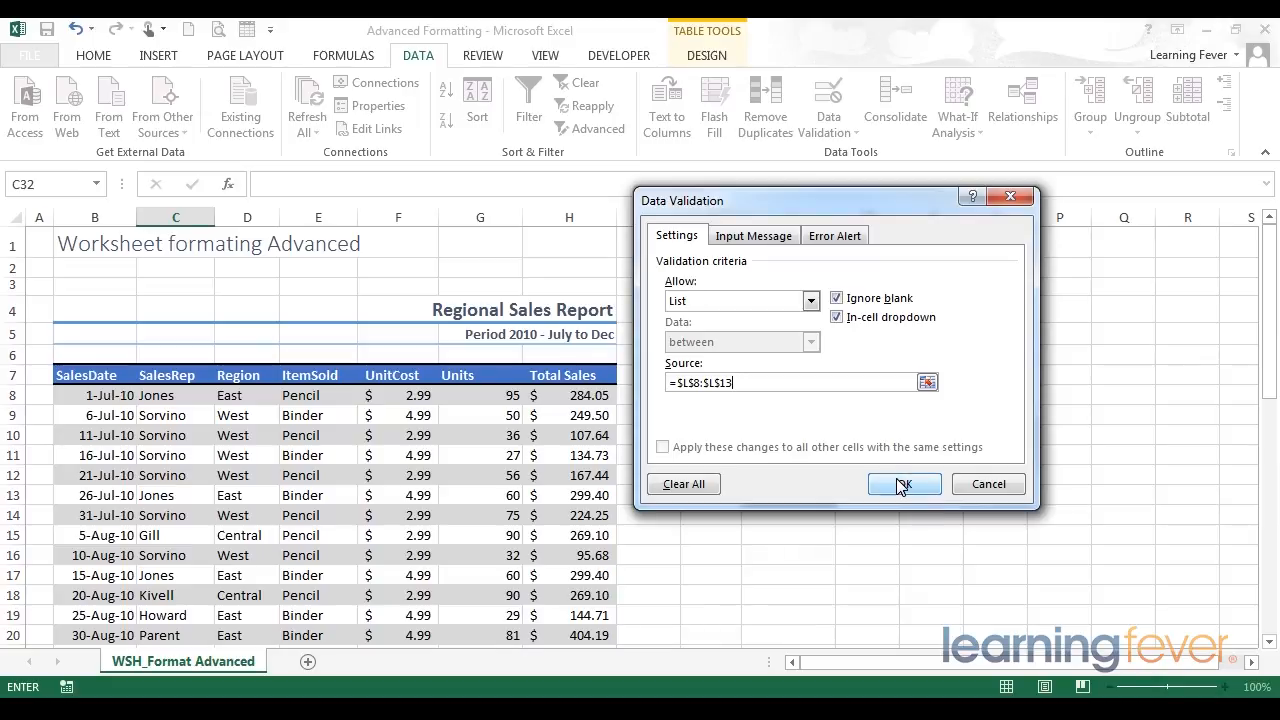
Test the list rule in C32 by entering a name that is not among the sales reps, and cancel the entry.
{"action": "left_click", "coordinate": [287, 553]}
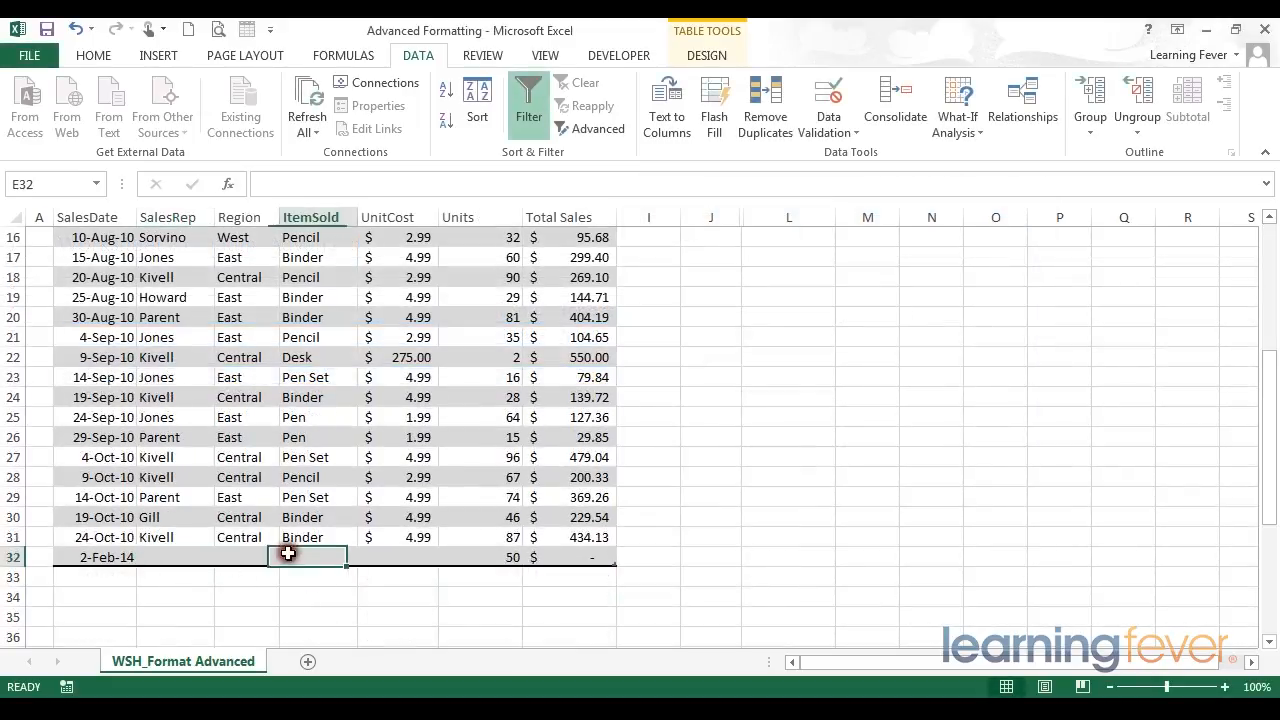
{"action": "left_click", "coordinate": [157, 557]}
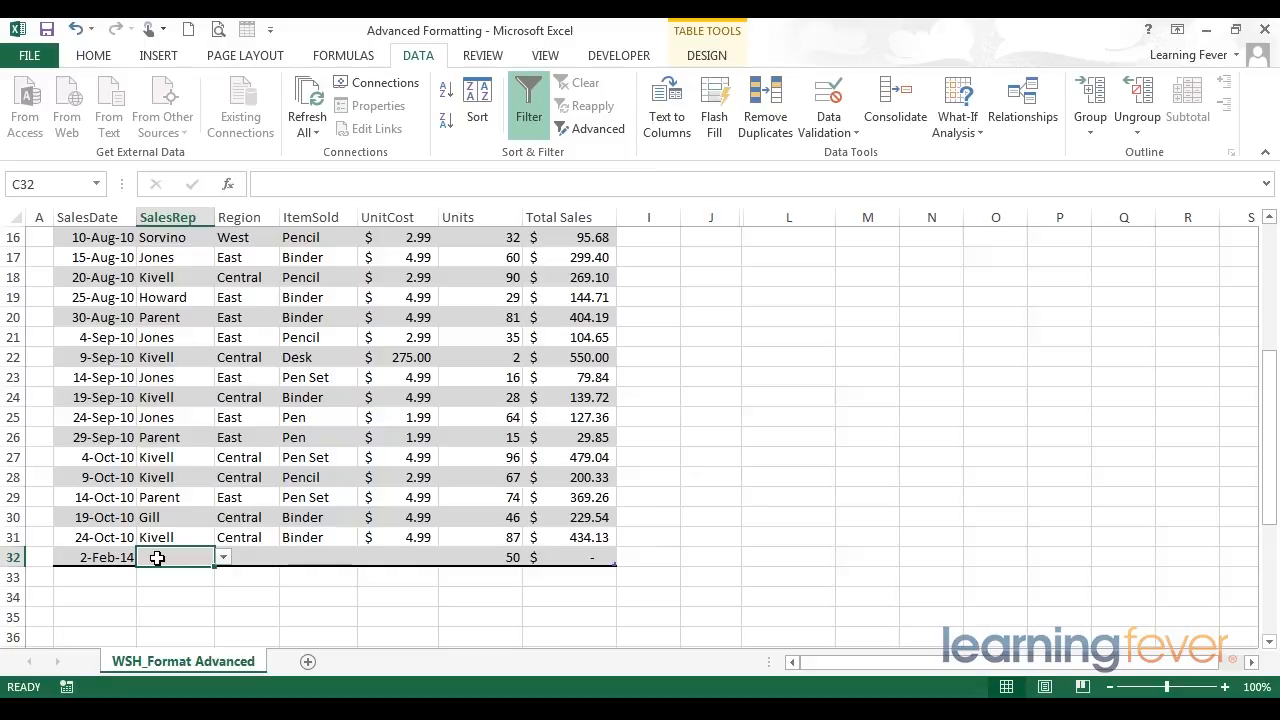
{"action": "type", "text": "Pett"}
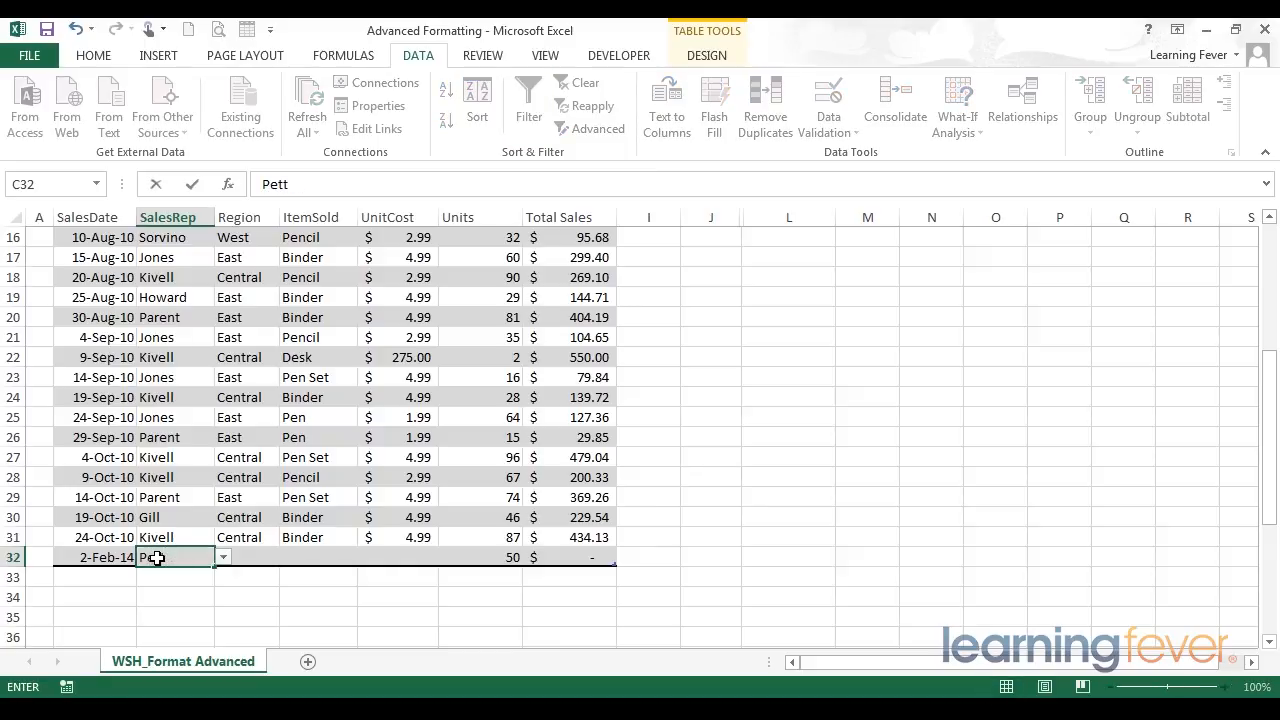
{"action": "key", "text": "BackSpace"}
{"action": "type", "text": "er"}
{"action": "key", "text": "Return"}
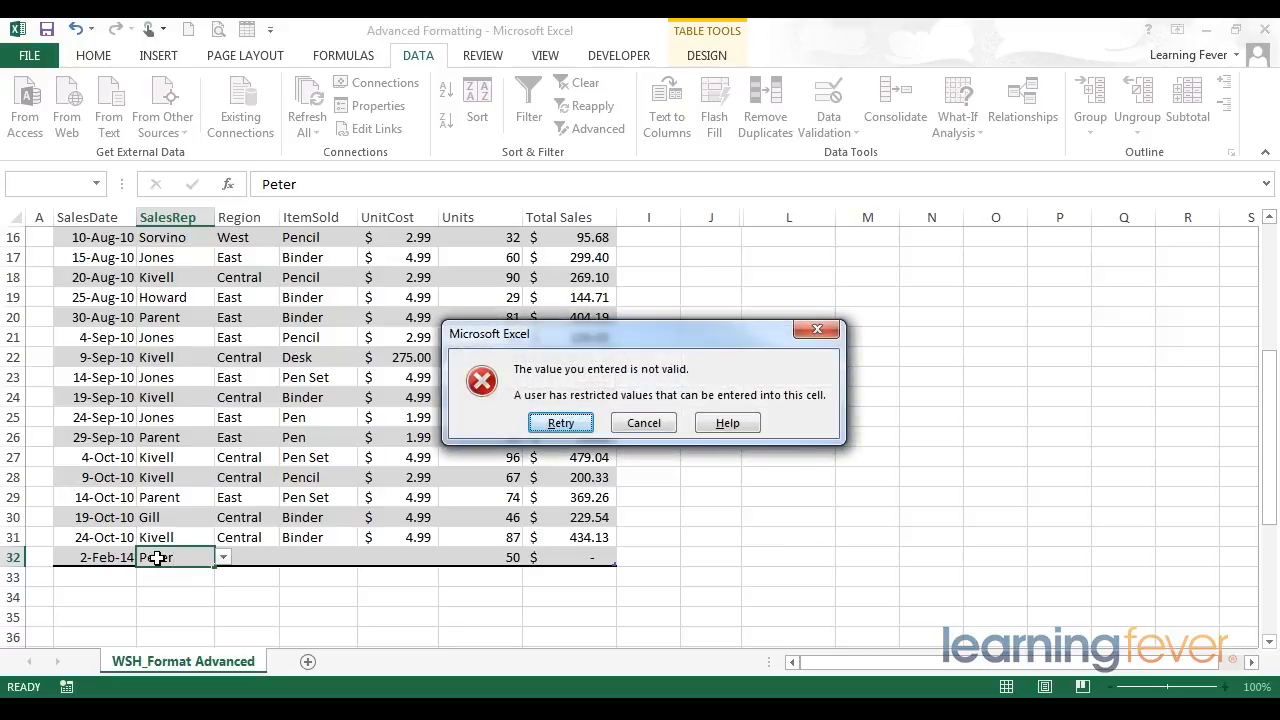
{"action": "left_click", "coordinate": [645, 424]}
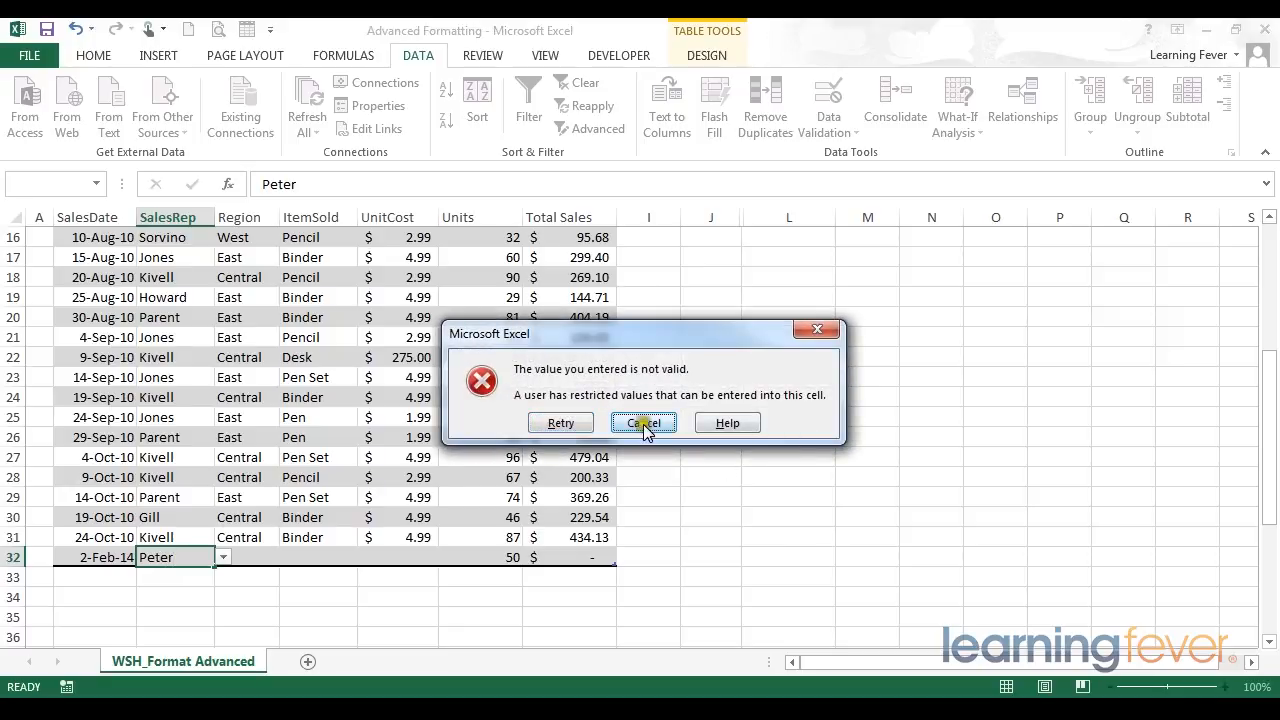
{"action": "left_click", "coordinate": [645, 424]}
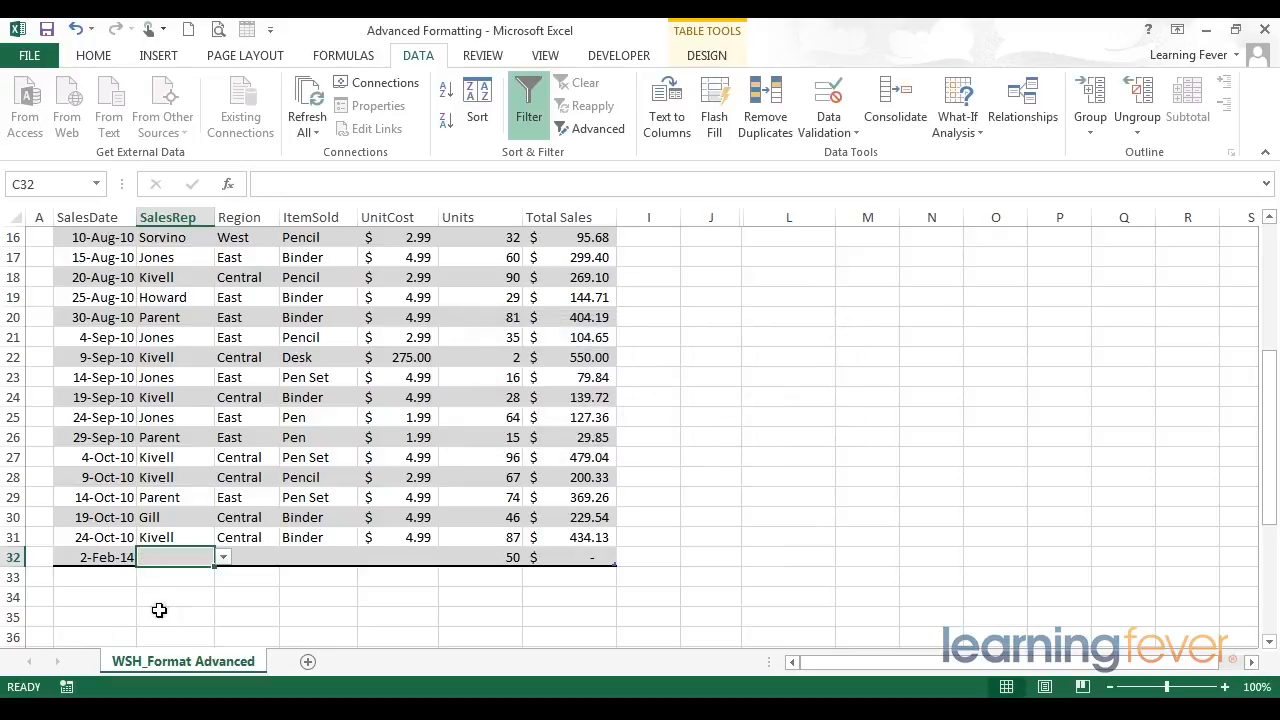
Fill C32 with the third sales rep offered by its validation list.
{"action": "left_click", "coordinate": [225, 553]}
{"action": "left_click", "coordinate": [224, 557]}
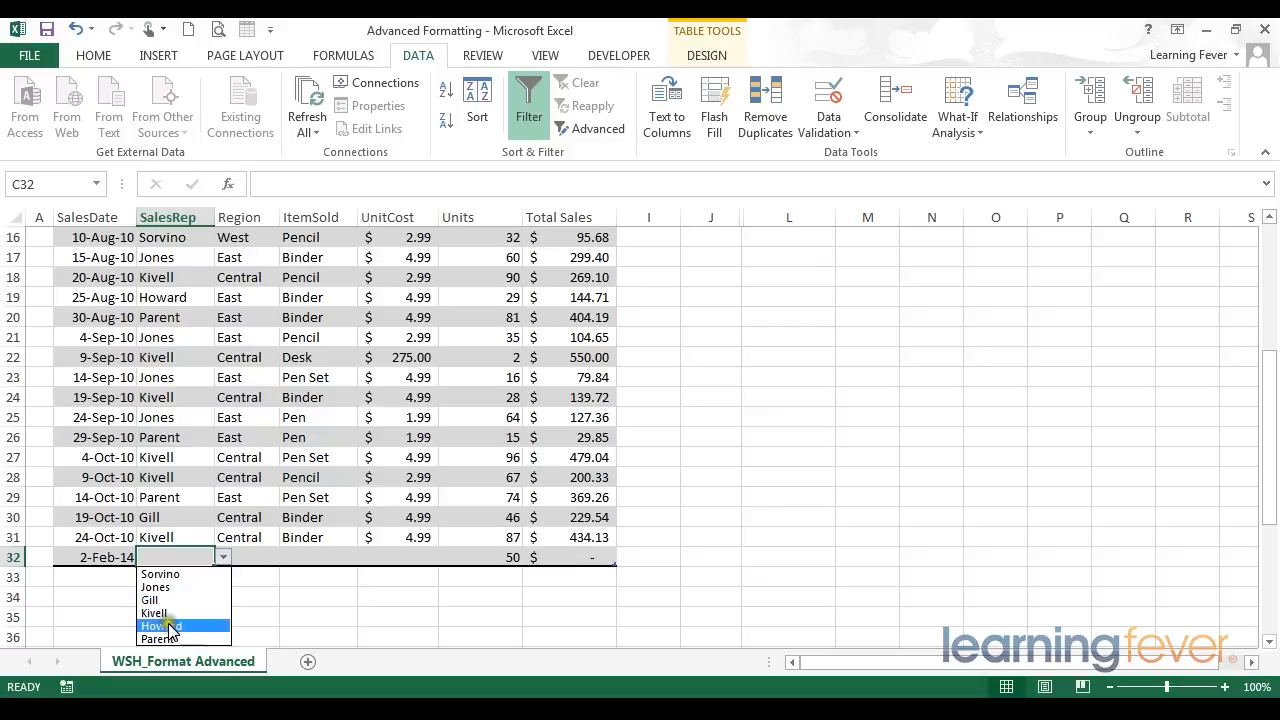
{"action": "left_click", "coordinate": [167, 598]}
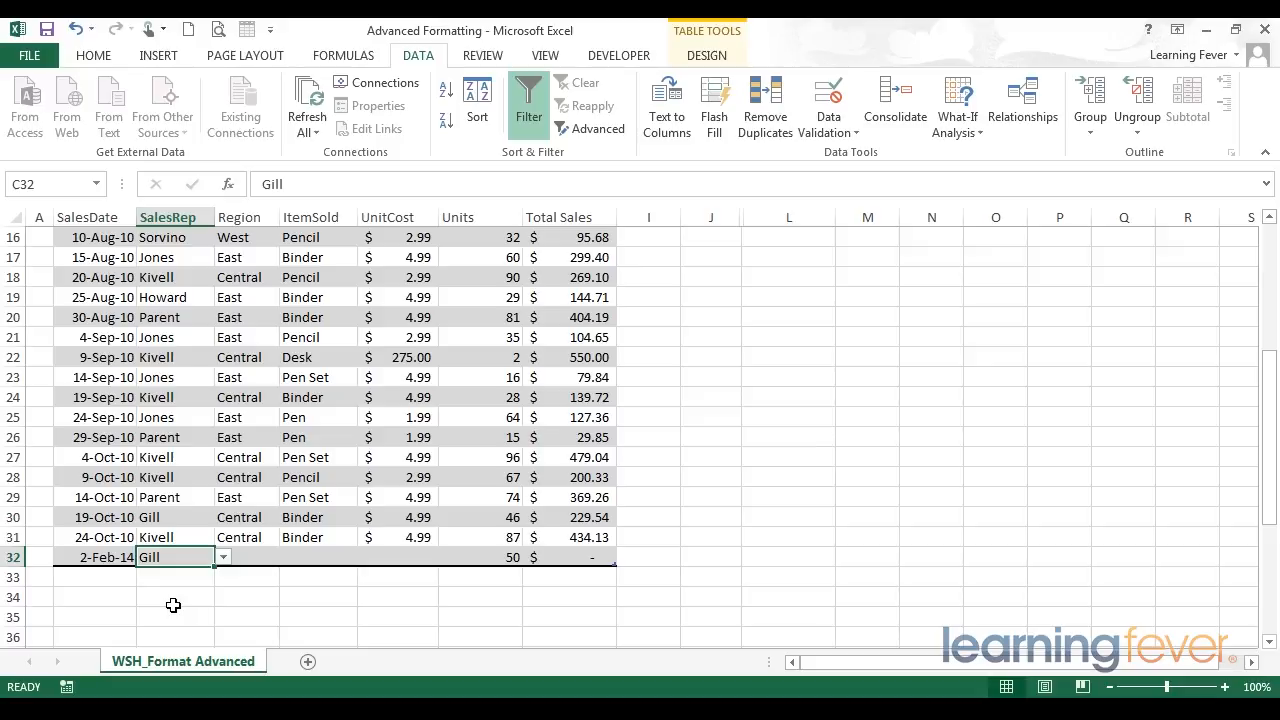
Review the sales rep choices in C32's validation list and close it without picking another one.
{"action": "left_click_drag", "start_coordinate": [100, 397], "coordinate": [108, 540]}
{"action": "left_click", "coordinate": [178, 556]}
{"action": "left_click", "coordinate": [223, 557]}
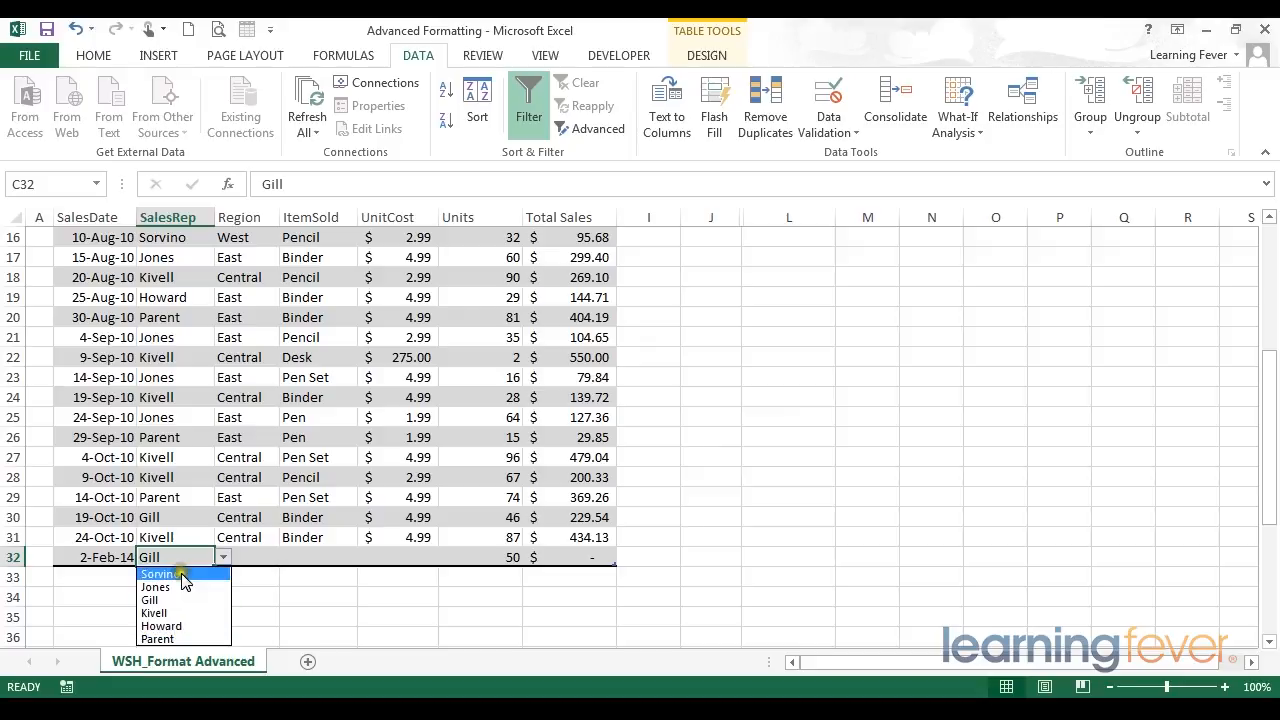
{"action": "left_click", "coordinate": [262, 560]}
{"action": "left_click", "coordinate": [310, 553]}
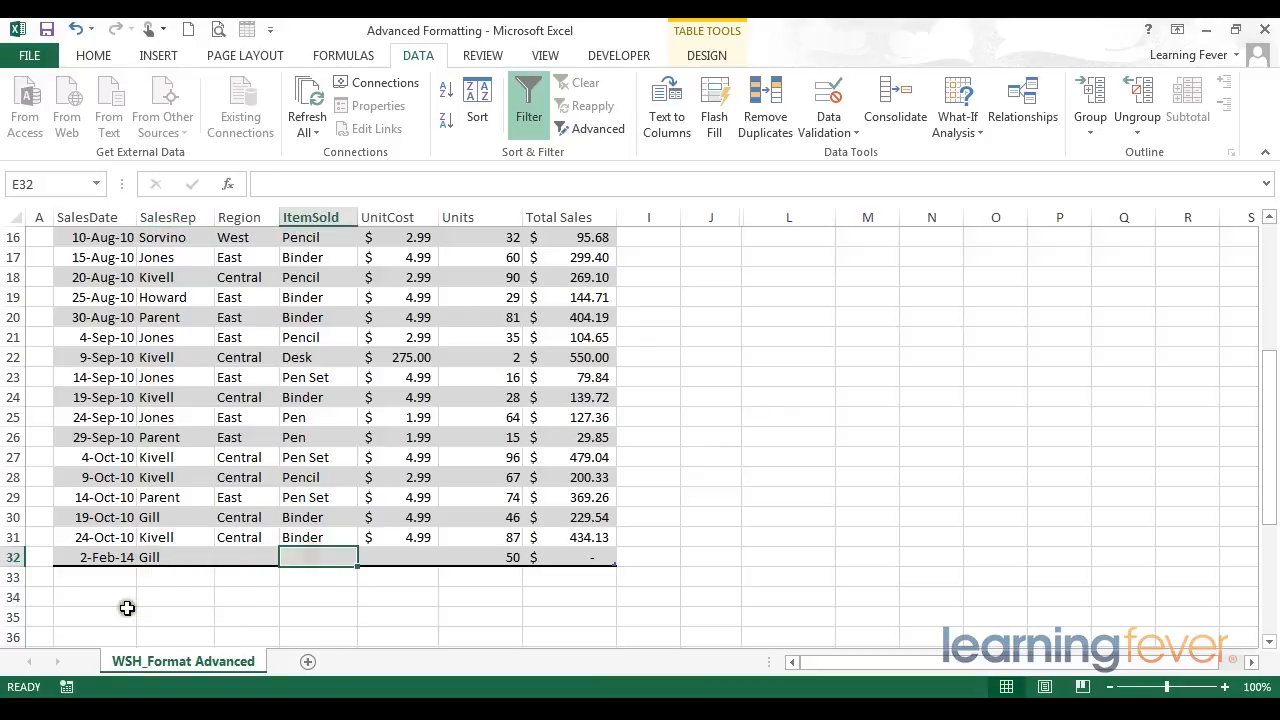